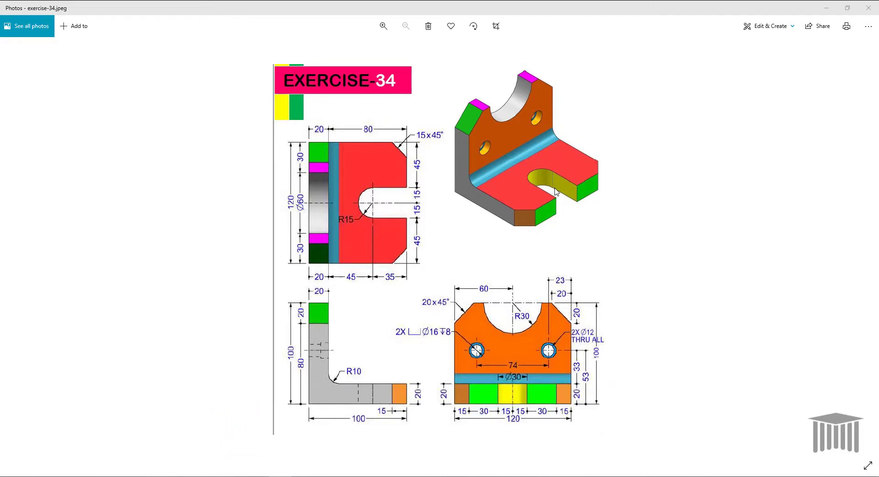
- Switch to SOLIDWORKS, create a new part and start a sketch on the Front Plane
{"action": "left_click", "coordinate": [826, 8]}
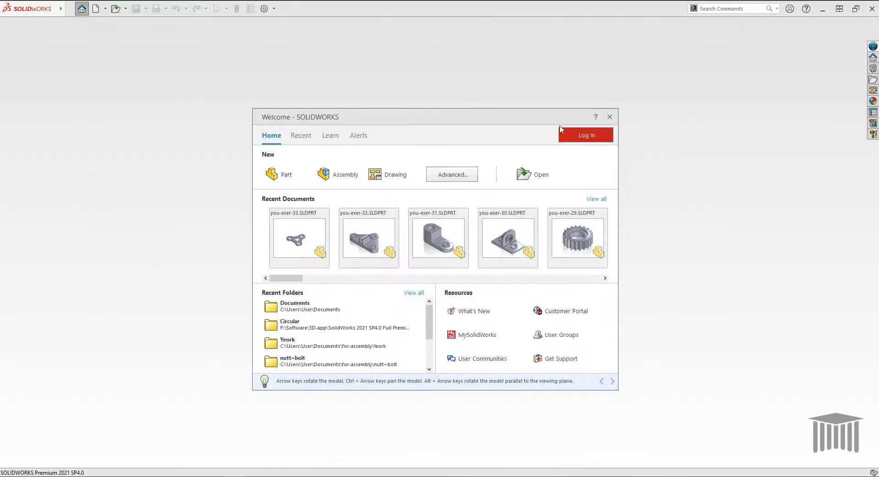
{"action": "left_click", "coordinate": [286, 178]}
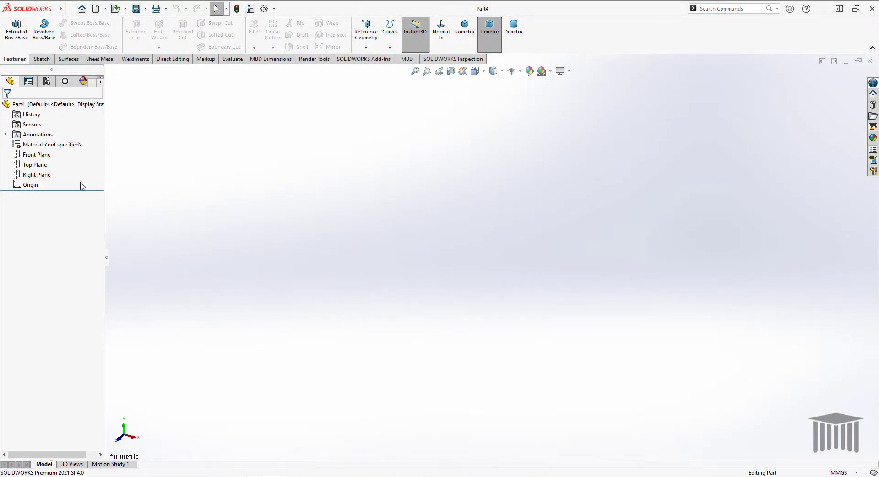
{"action": "left_click", "coordinate": [42, 155]}
{"action": "left_click", "coordinate": [46, 145]}
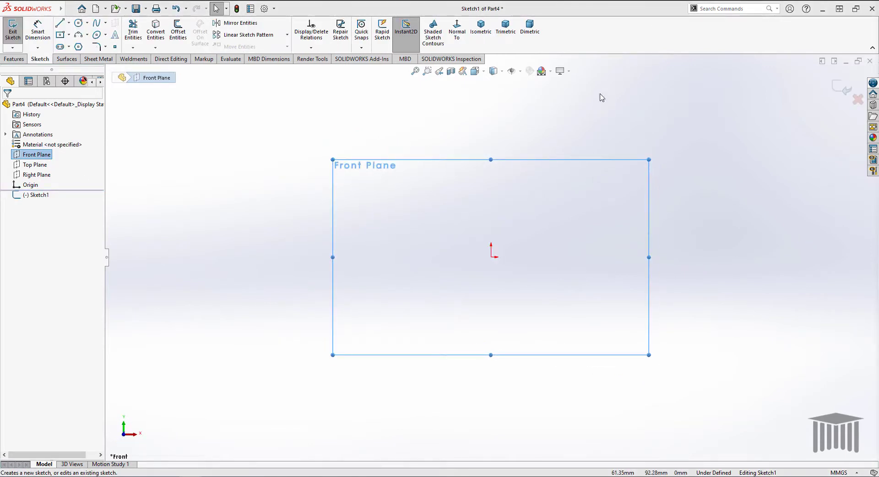
{"action": "left_click", "coordinate": [609, 113]}
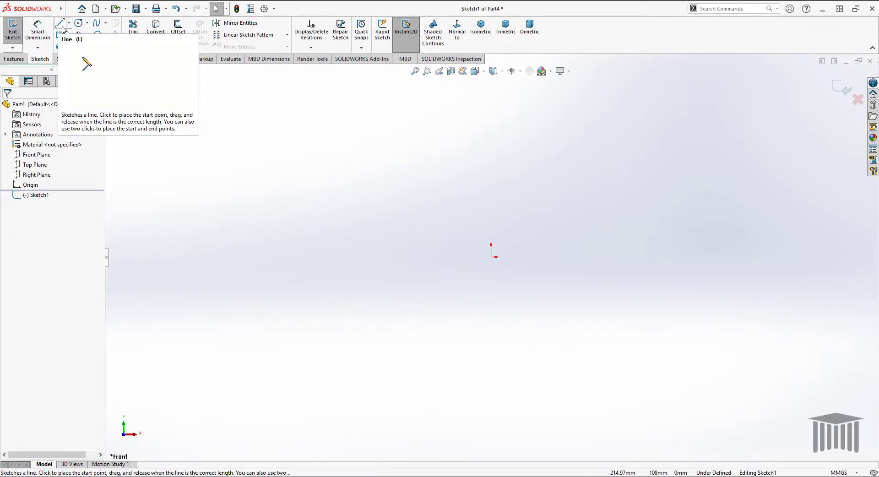
- Sketch a horizontal line about 76 mm long running in the positive X direction from the origin
{"action": "left_click", "coordinate": [61, 26]}
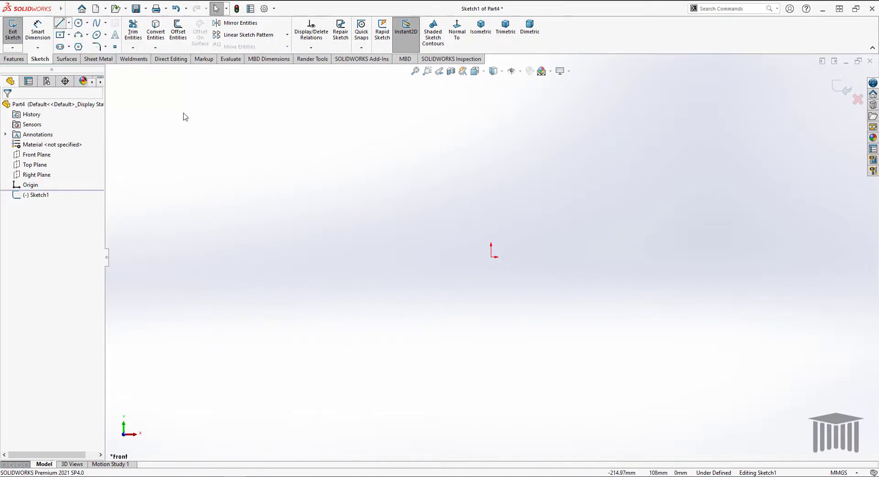
{"action": "left_click", "coordinate": [495, 256]}
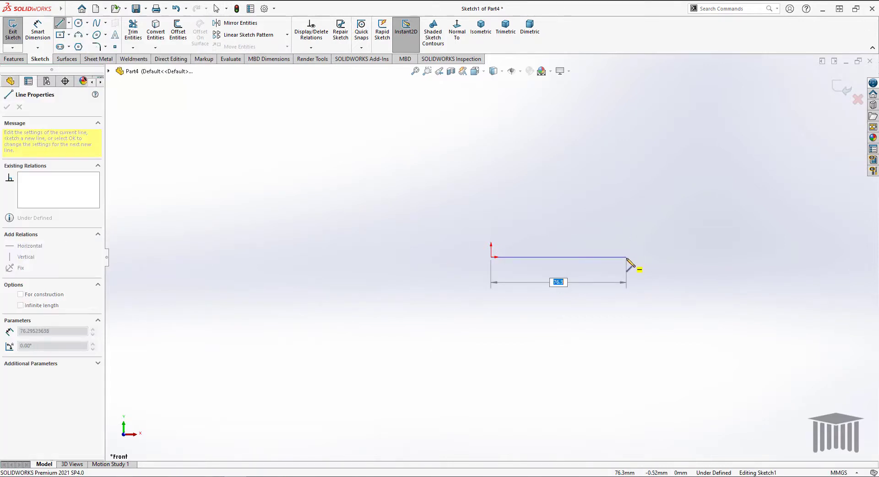
{"action": "left_click", "coordinate": [626, 256]}
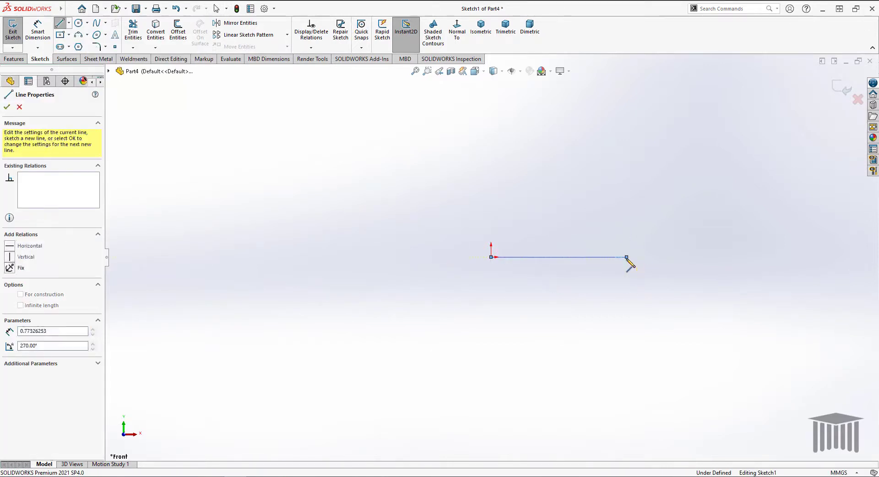
{"action": "right_click", "coordinate": [629, 298]}
{"action": "left_click", "coordinate": [640, 296]}
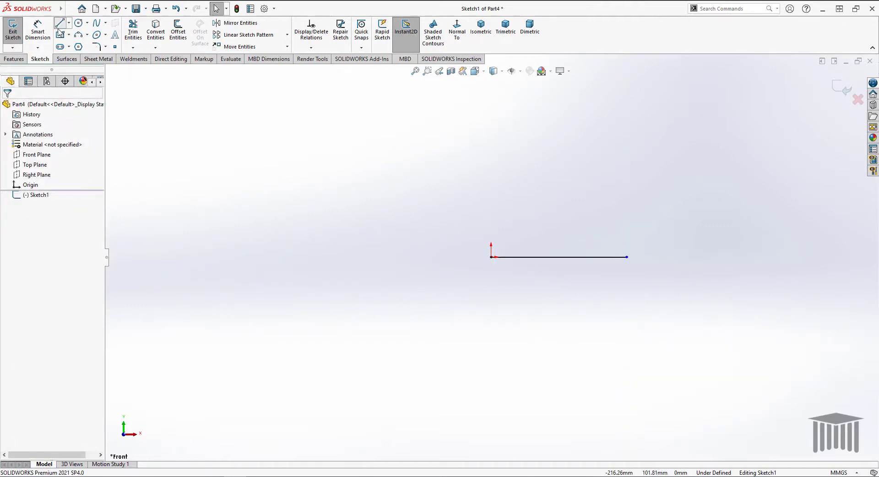
- Sketch a vertical line about 64 mm long going up from the origin
{"action": "left_click", "coordinate": [60, 23]}
{"action": "left_click", "coordinate": [503, 269]}
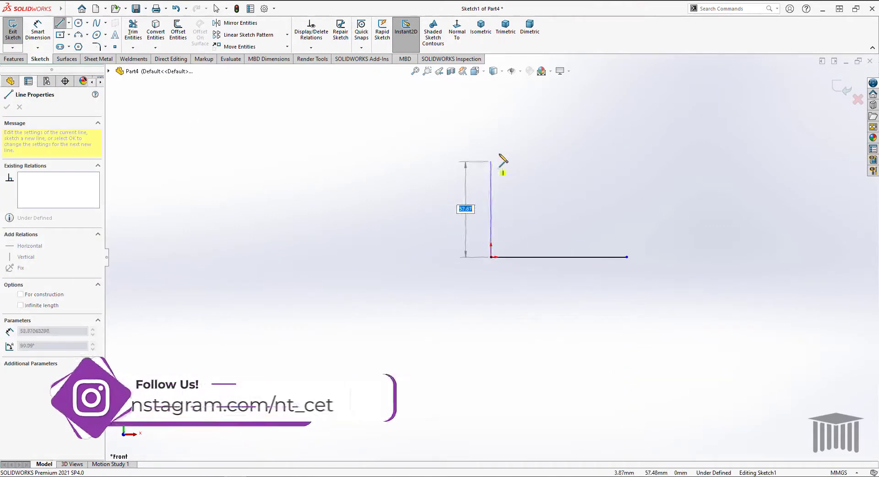
{"action": "left_click", "coordinate": [493, 143]}
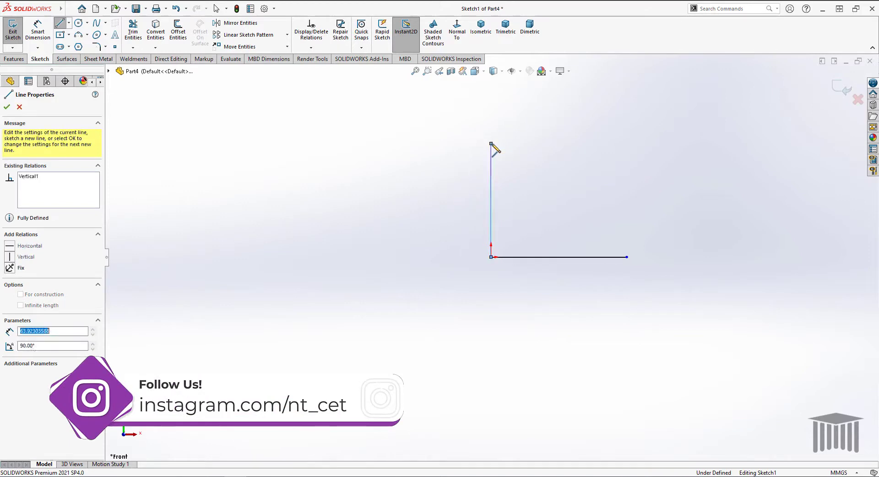
{"action": "right_click", "coordinate": [555, 142]}
{"action": "left_click", "coordinate": [573, 147]}
- Dimension the vertical line's length and set it to 100 mm
{"action": "left_click", "coordinate": [37, 31]}
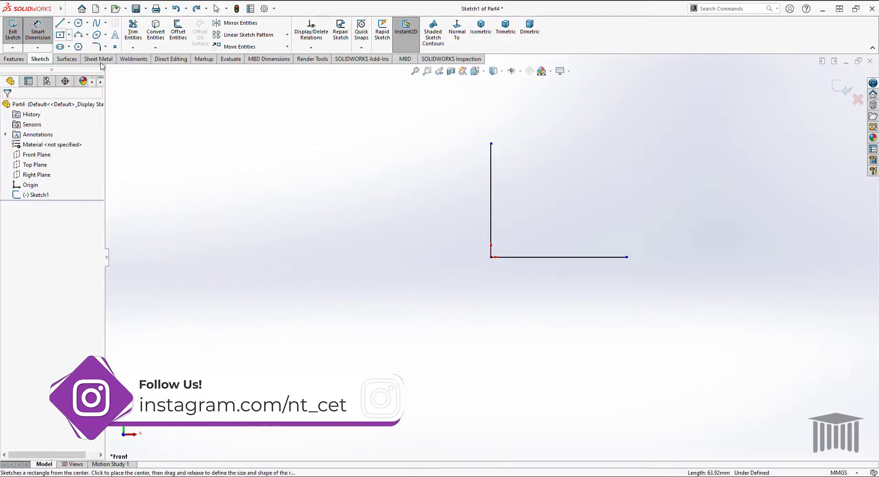
{"action": "left_click", "coordinate": [491, 211]}
{"action": "left_click", "coordinate": [442, 211]}
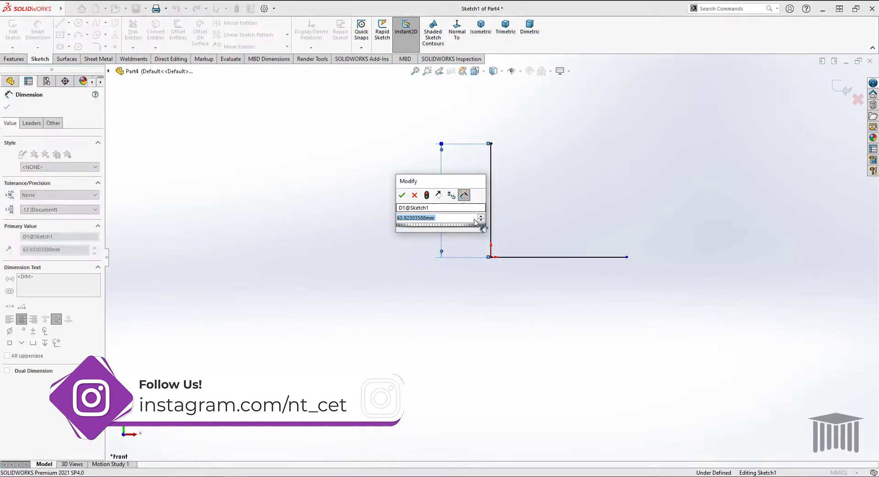
{"action": "type", "text": "100"}
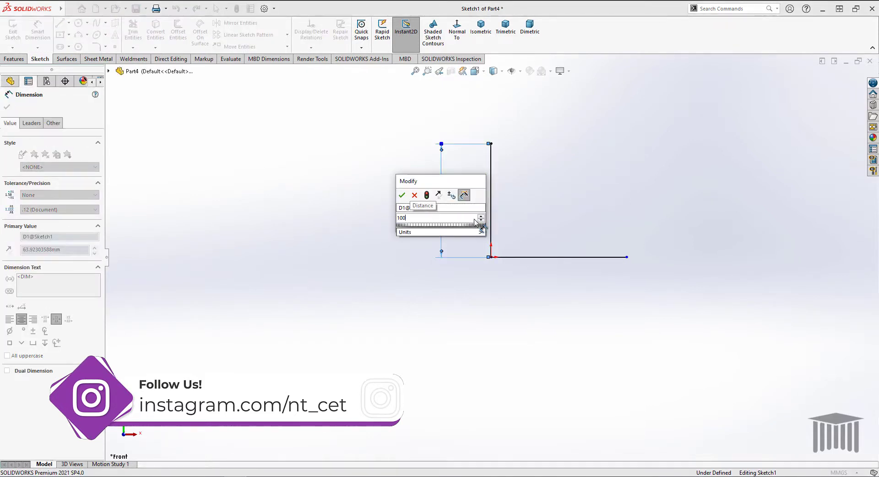
{"action": "key", "text": "Return"}
- Dimension the horizontal line's length and set it to 100 mm
{"action": "left_click", "coordinate": [590, 257]}
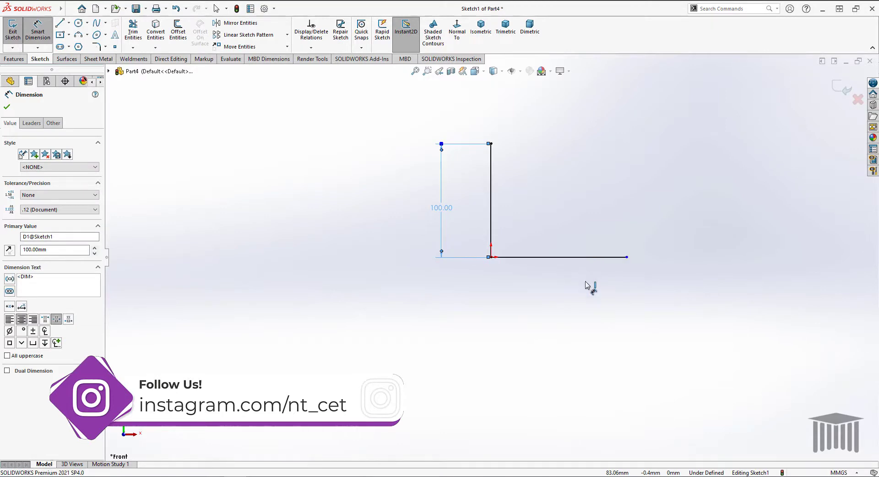
{"action": "left_click", "coordinate": [581, 306]}
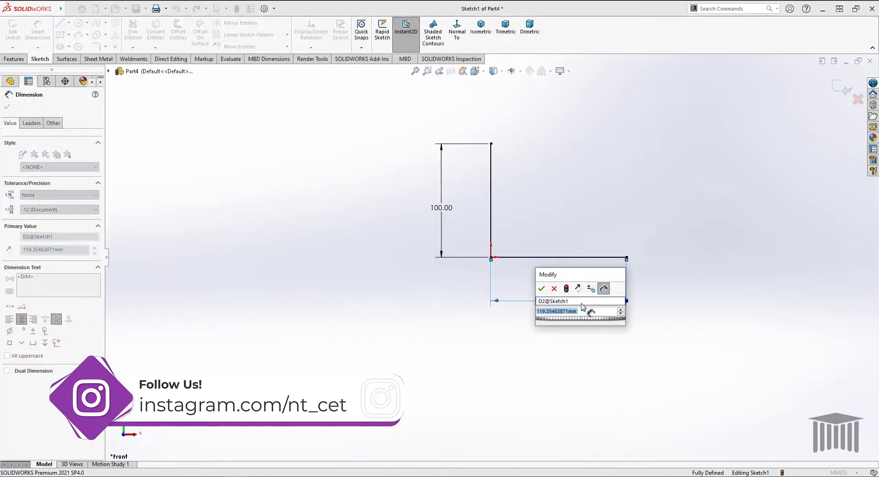
{"action": "type", "text": "100"}
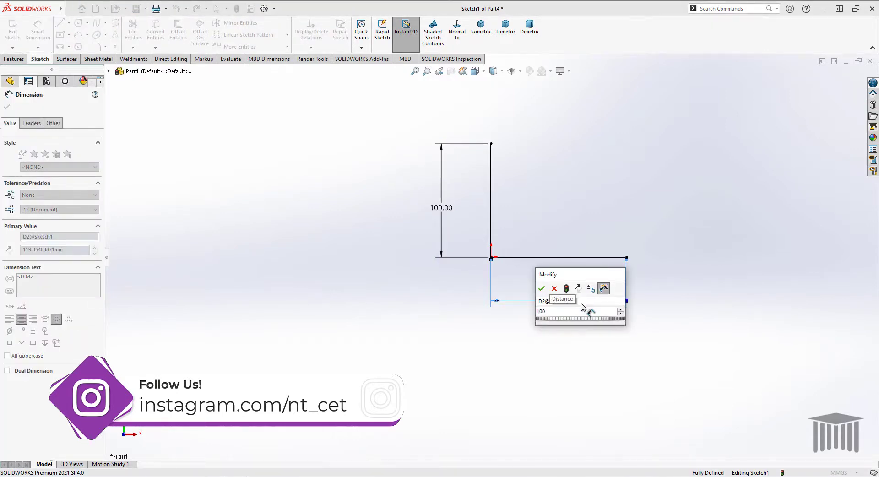
{"action": "key", "text": "Return"}
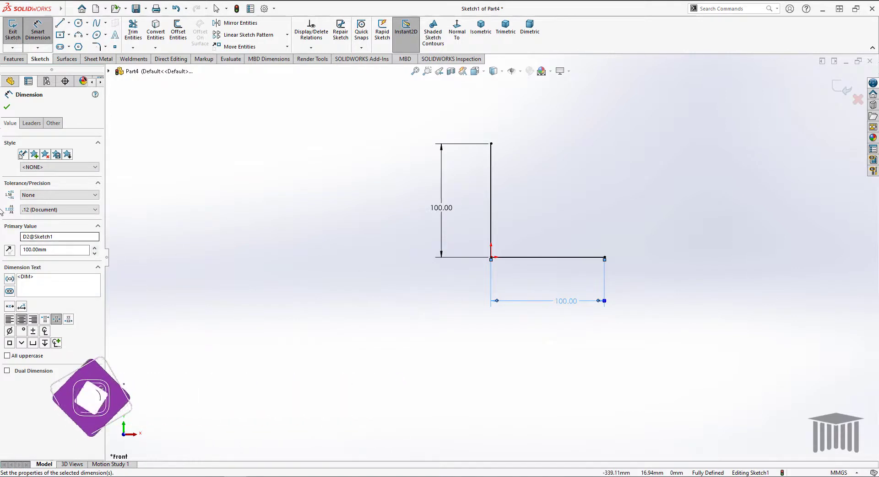
{"action": "key", "text": "Escape"}
- Offset the chain of two lines 20 mm toward the inside of the L, with the offset dimension added
{"action": "left_click", "coordinate": [178, 31]}
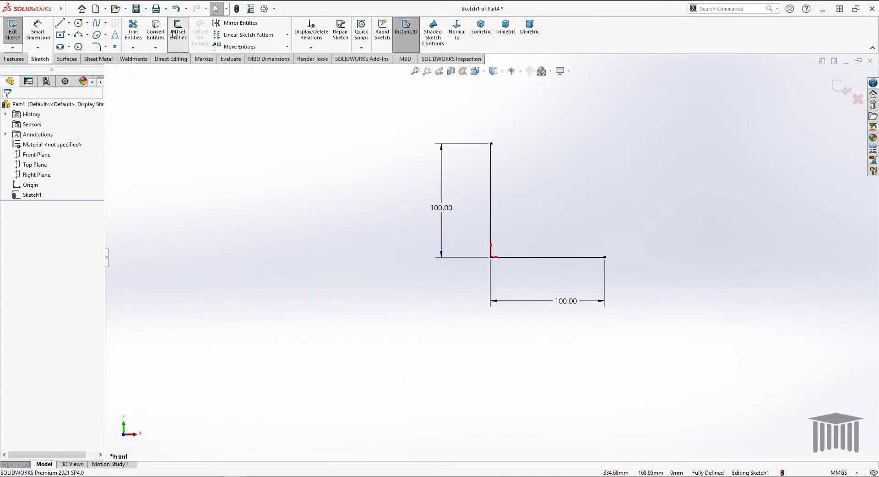
{"action": "left_click", "coordinate": [488, 259]}
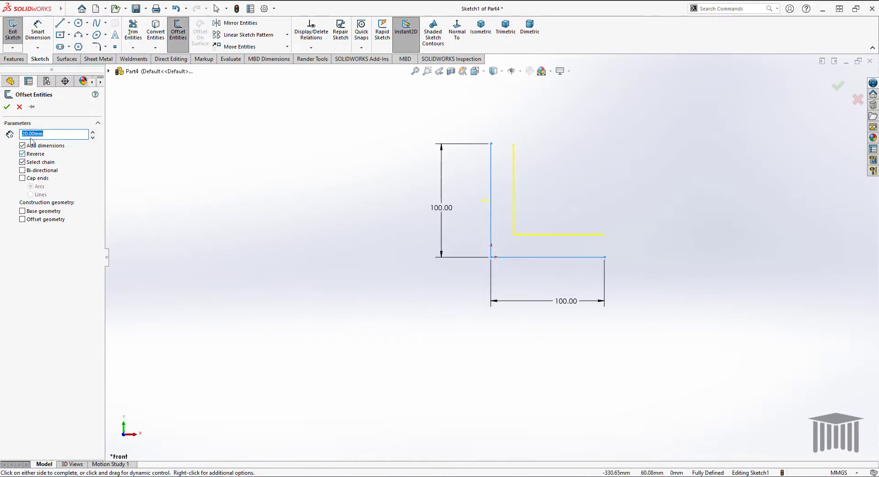
{"action": "left_click", "coordinate": [6, 108]}
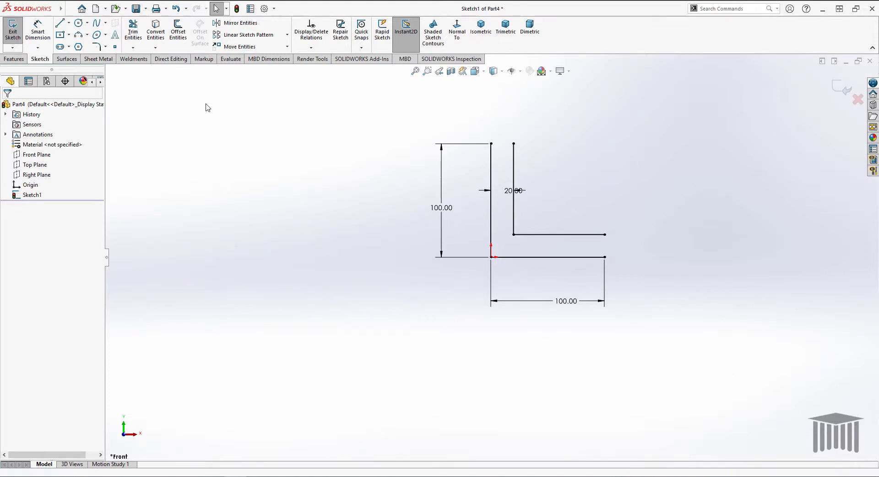
- Close the L-shaped profile with one line across the open end of each leg
{"action": "left_click", "coordinate": [60, 23]}
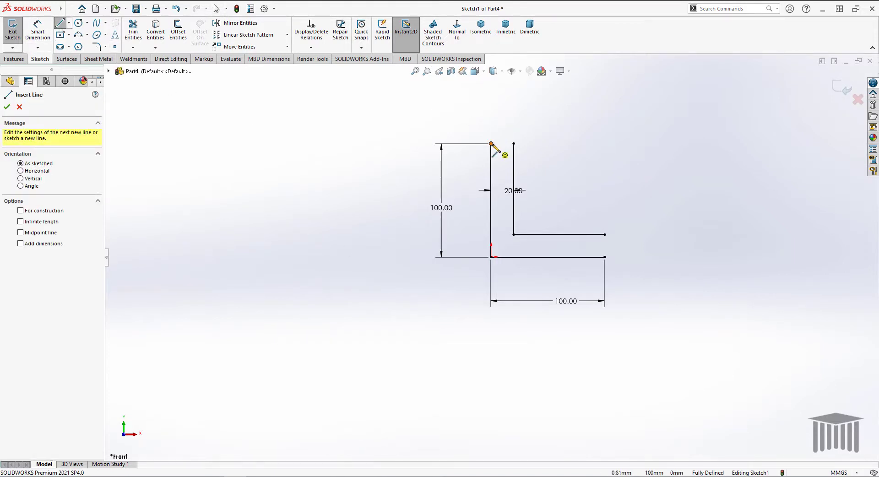
{"action": "left_click", "coordinate": [513, 143]}
{"action": "right_click", "coordinate": [538, 136]}
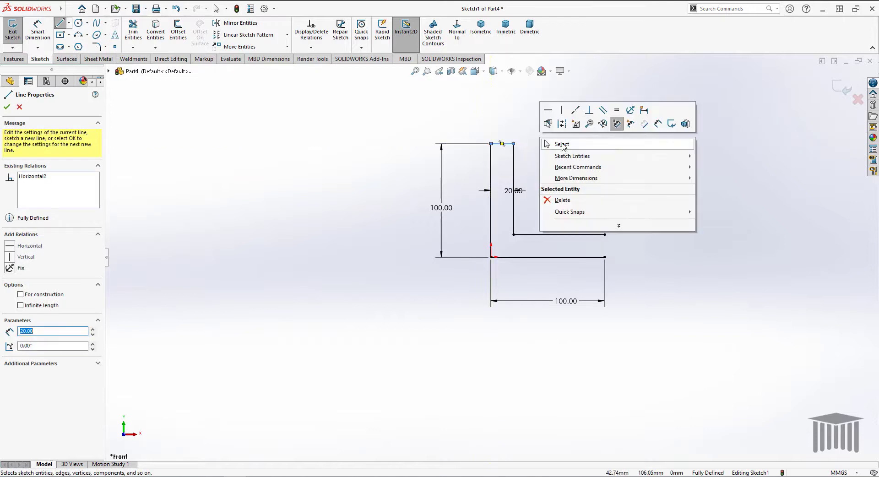
{"action": "left_click", "coordinate": [556, 144]}
{"action": "left_click", "coordinate": [60, 22]}
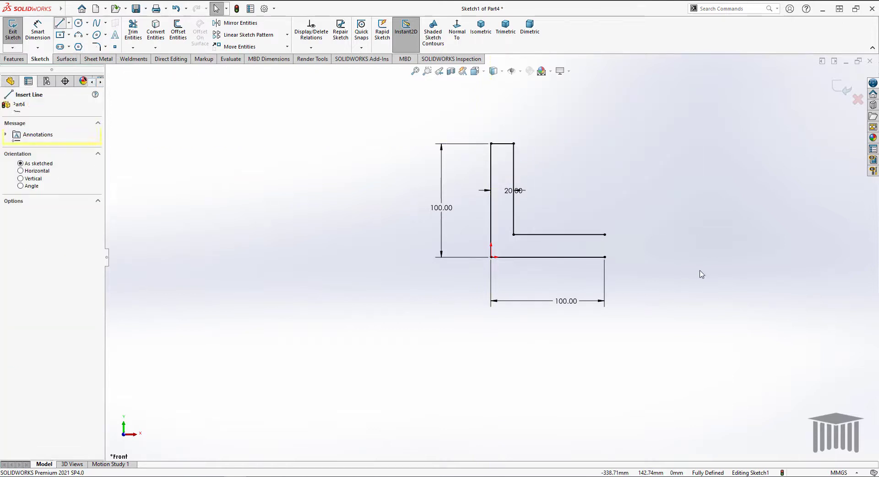
{"action": "left_click", "coordinate": [605, 257]}
{"action": "left_click", "coordinate": [605, 235]}
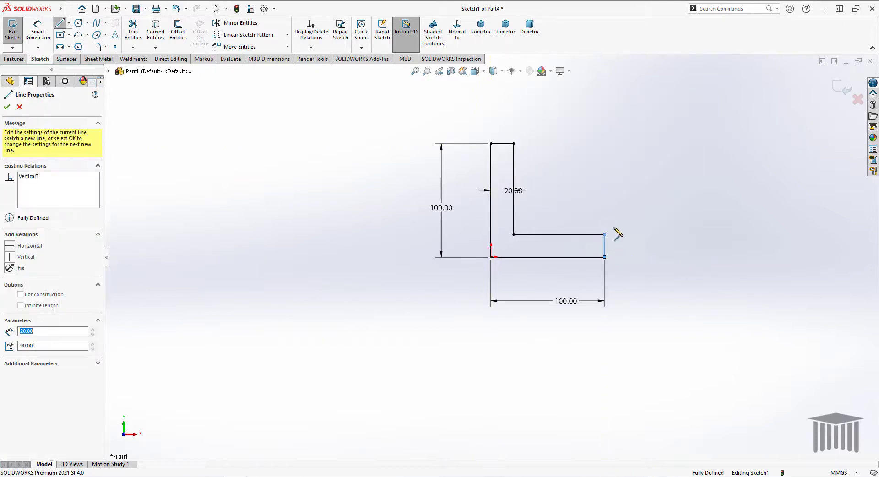
{"action": "right_click", "coordinate": [629, 169]}
{"action": "left_click", "coordinate": [646, 173]}
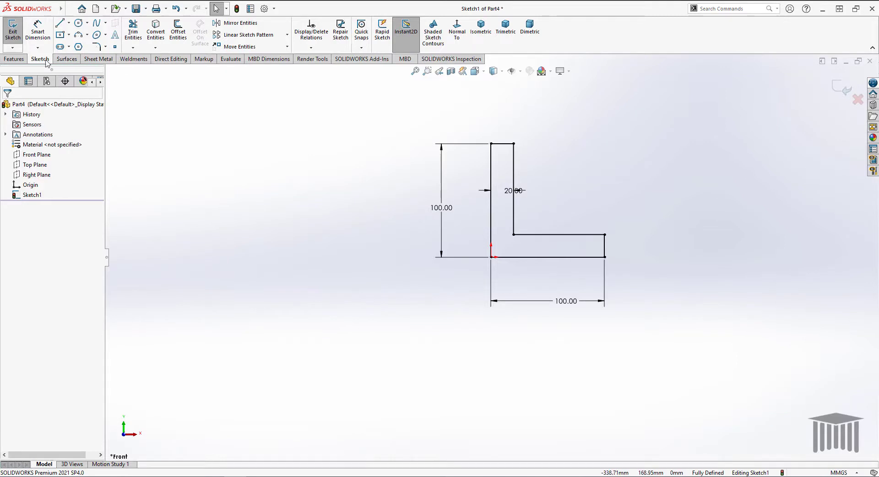
- Extrude the L-shaped profile 120 mm with the Mid Plane end condition
{"action": "left_click", "coordinate": [19, 60]}
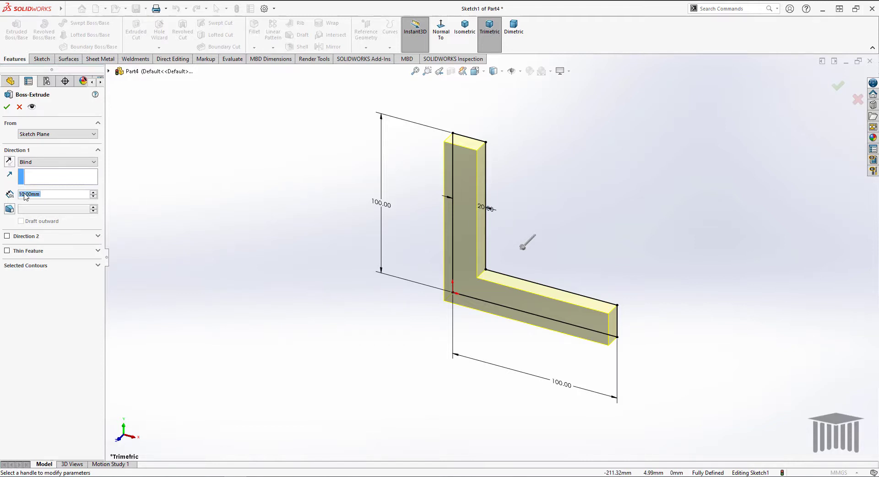
{"action": "left_click_drag", "start_coordinate": [24, 194], "coordinate": [13, 195]}
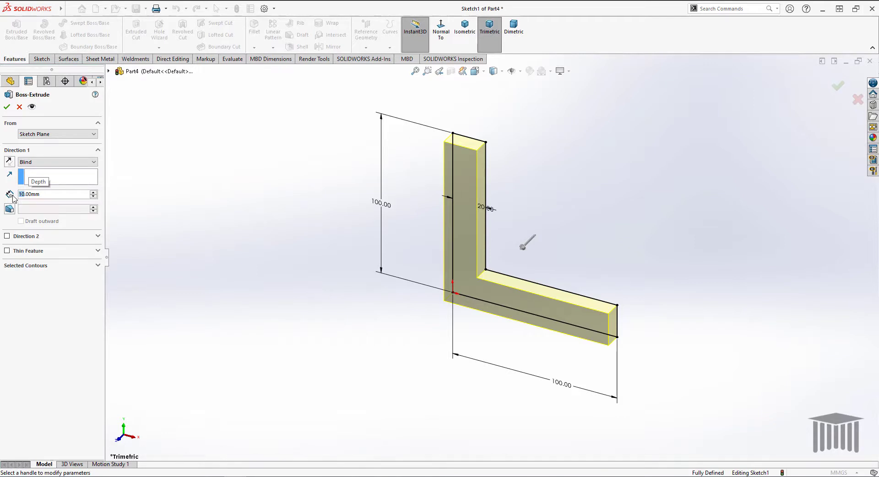
{"action": "type", "text": "120"}
{"action": "key", "text": "Return"}
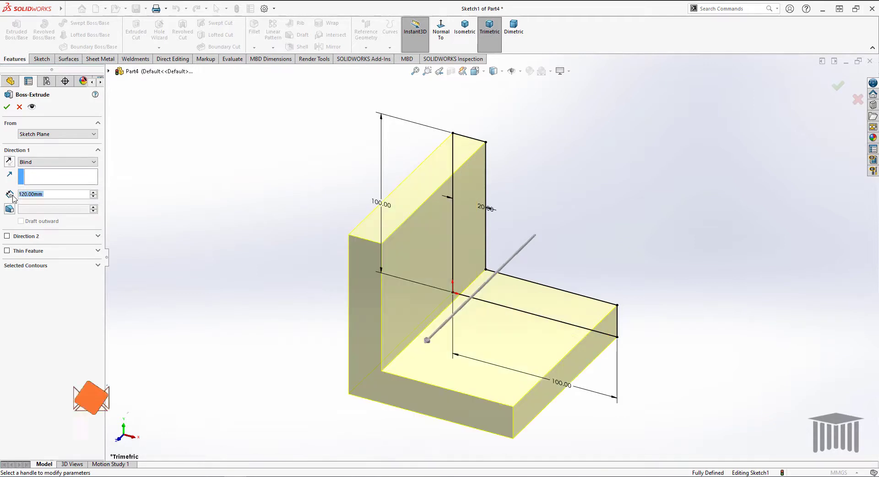
{"action": "left_click", "coordinate": [50, 162]}
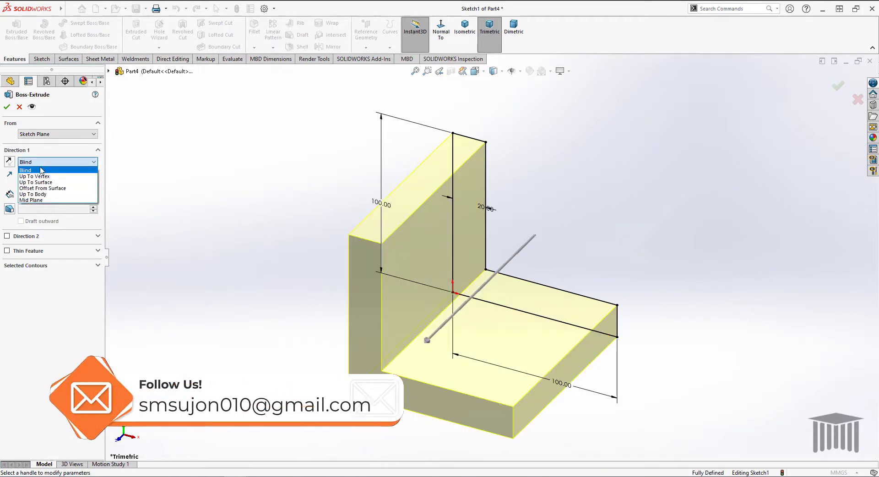
{"action": "left_click", "coordinate": [45, 200]}
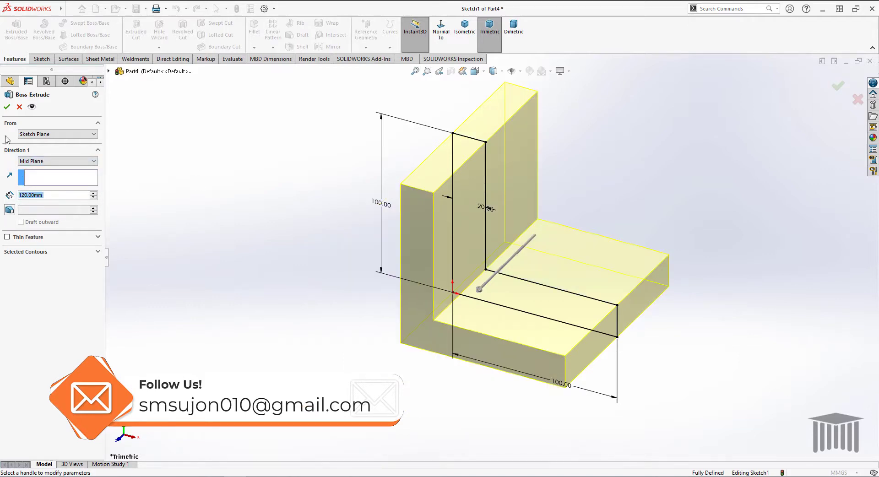
{"action": "left_click", "coordinate": [6, 108]}
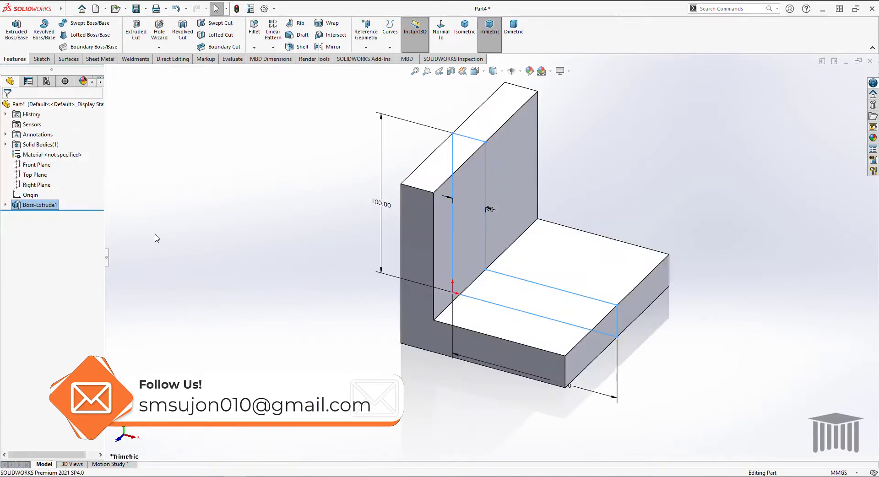
{"action": "left_click", "coordinate": [190, 222]}
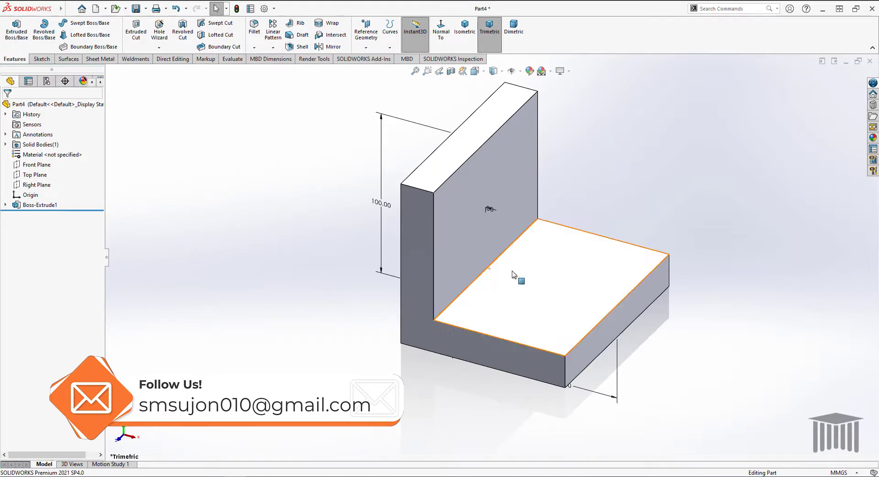
- On the inner face of the vertical leg, sketch a circle about 73 mm in diameter centred on the top edge's midpoint
{"action": "left_click", "coordinate": [488, 155]}
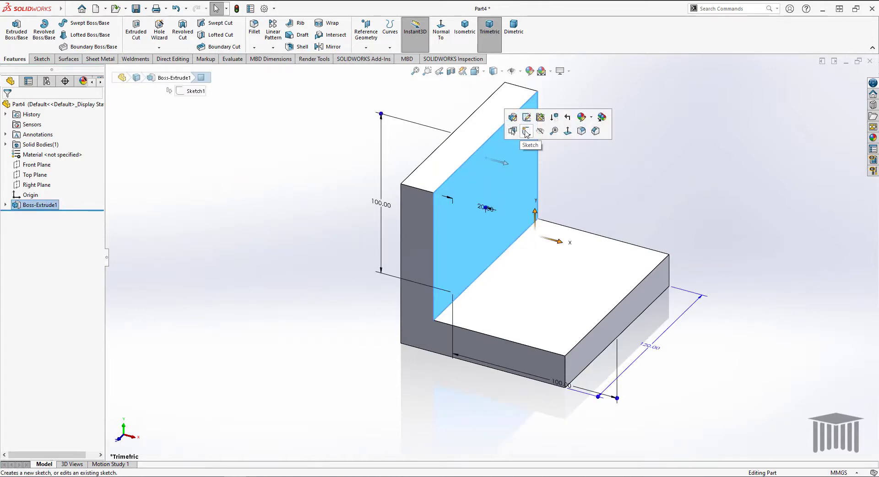
{"action": "left_click", "coordinate": [526, 132]}
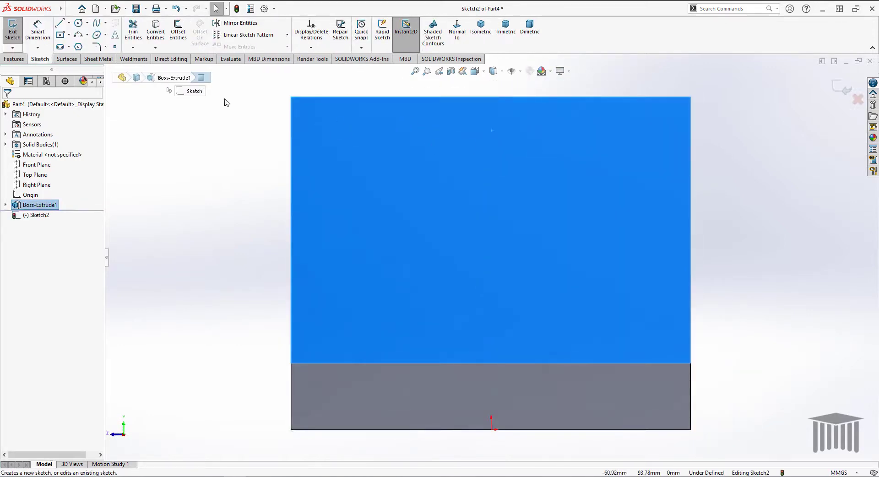
{"action": "left_click", "coordinate": [78, 23]}
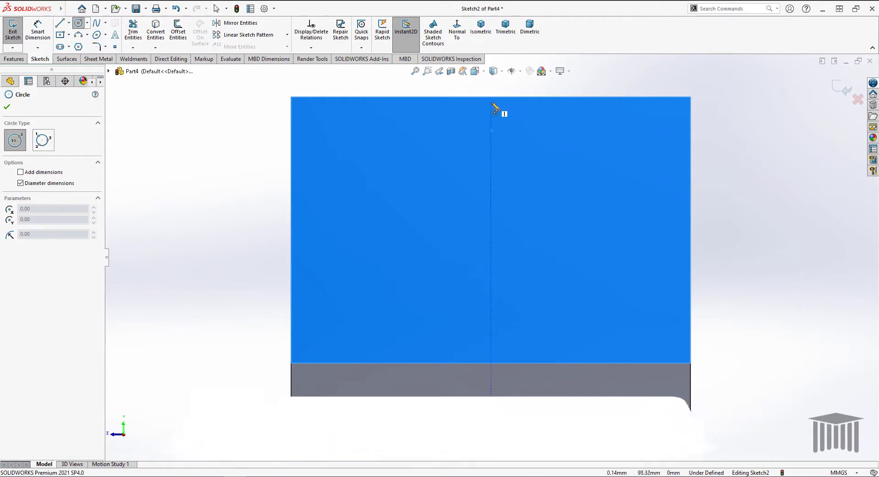
{"action": "left_click", "coordinate": [492, 97]}
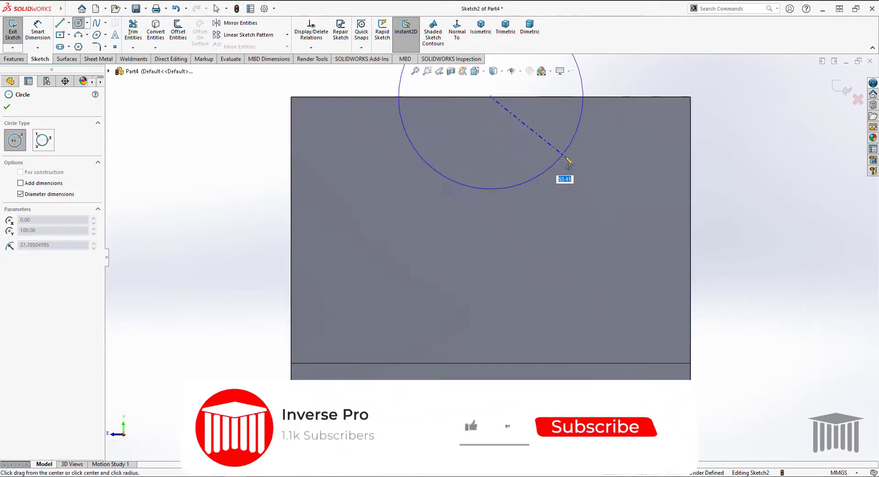
{"action": "left_click", "coordinate": [584, 175]}
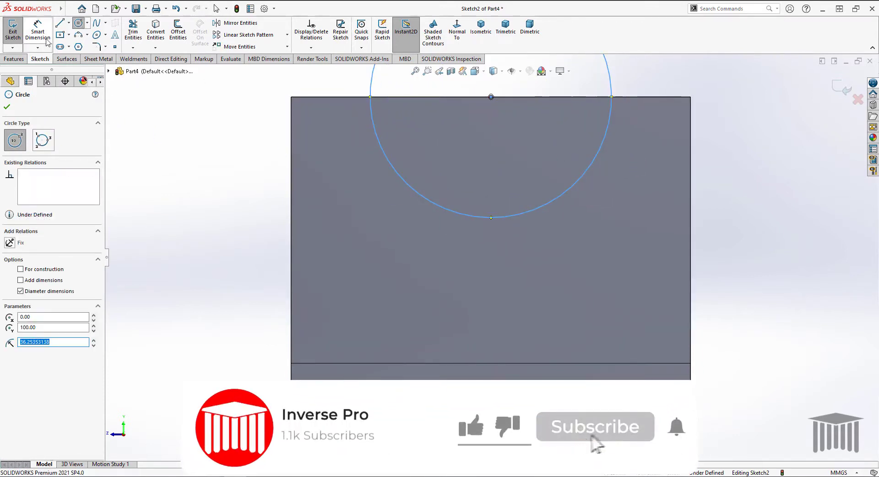
- Dimension the circle's diameter and set it to 60 mm
{"action": "left_click", "coordinate": [47, 42]}
{"action": "left_click", "coordinate": [595, 160]}
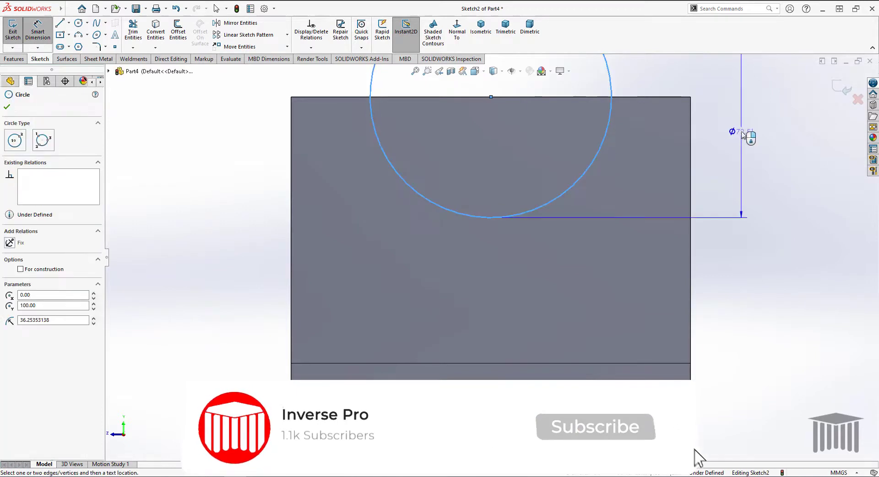
{"action": "left_click", "coordinate": [762, 179]}
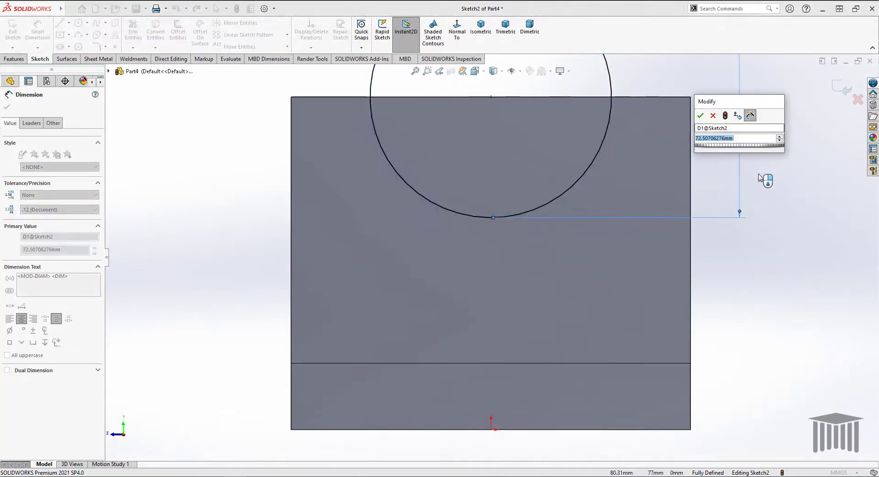
{"action": "type", "text": "60"}
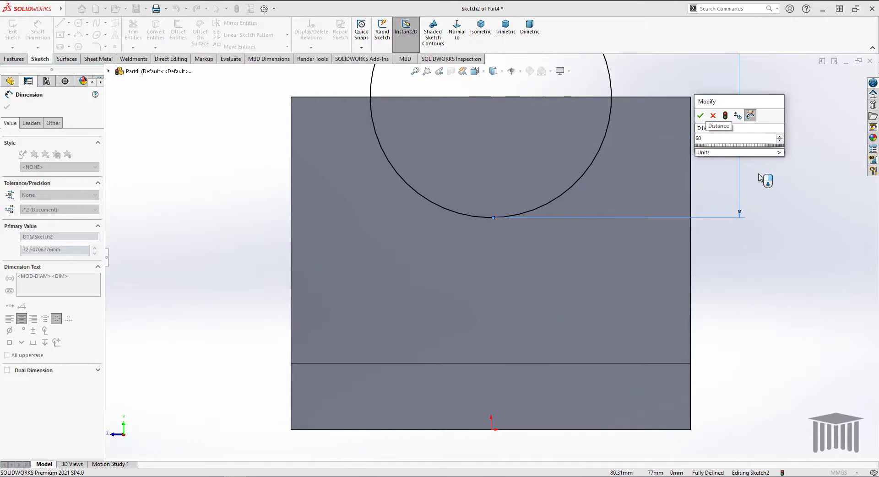
{"action": "key", "text": "Return"}
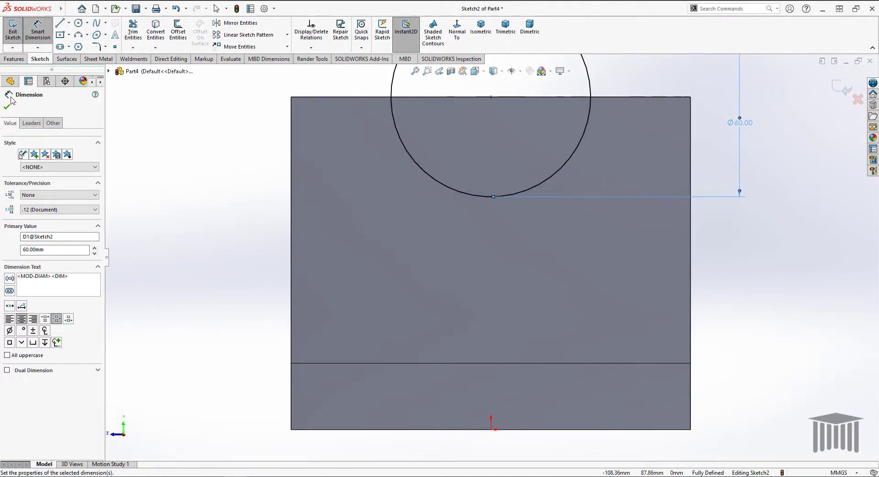
- Extrude-cut the circle through the vertical leg with the Through All end condition
{"action": "left_click", "coordinate": [14, 58]}
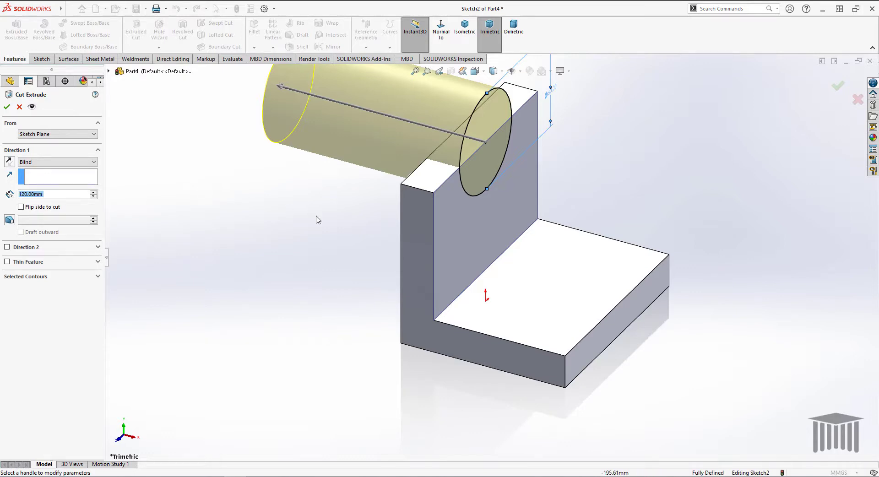
{"action": "mouse_move", "coordinate": [318, 218]}
{"action": "middle_mouse_down"}
{"action": "mouse_move", "coordinate": [285, 214]}
{"action": "mouse_move", "coordinate": [302, 219]}
{"action": "mouse_move", "coordinate": [322, 206]}
{"action": "middle_mouse_up"}
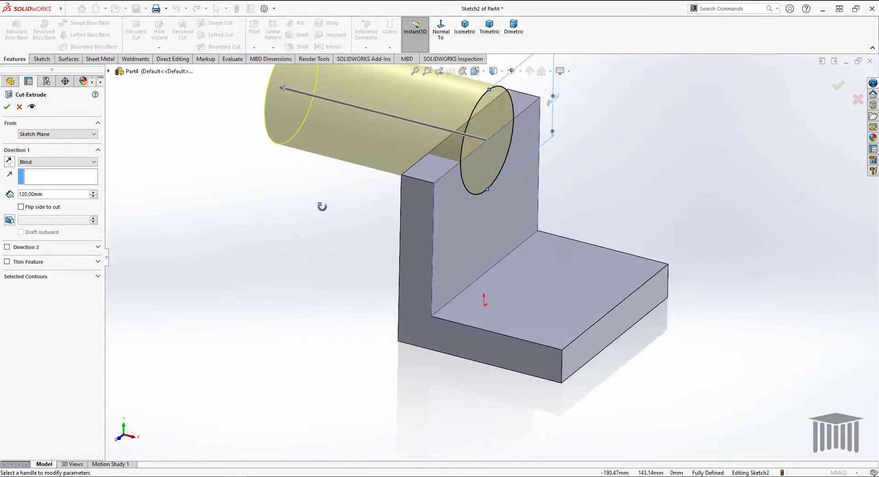
{"action": "left_click", "coordinate": [39, 163]}
{"action": "left_click", "coordinate": [37, 170]}
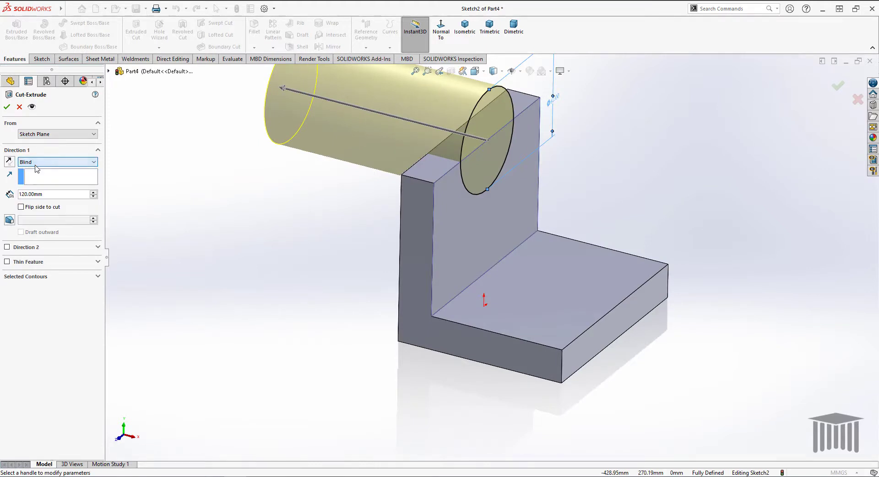
{"action": "left_click", "coordinate": [28, 194]}
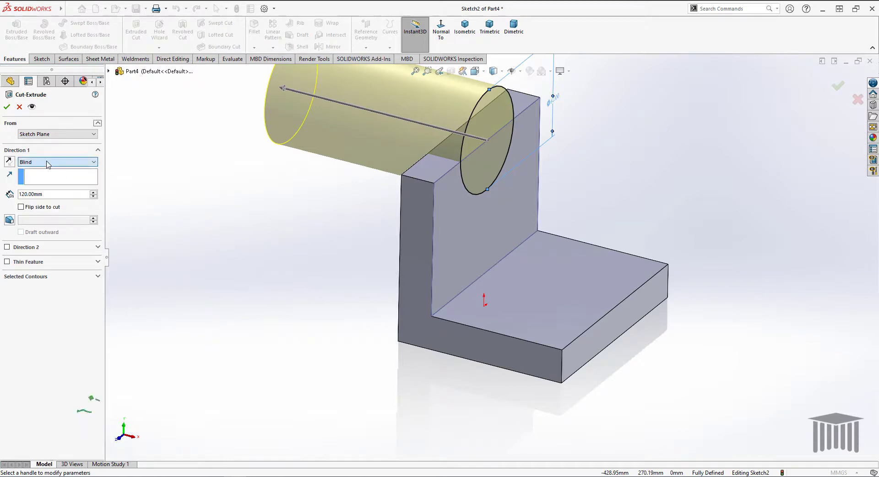
{"action": "left_click", "coordinate": [48, 163]}
{"action": "left_click", "coordinate": [44, 177]}
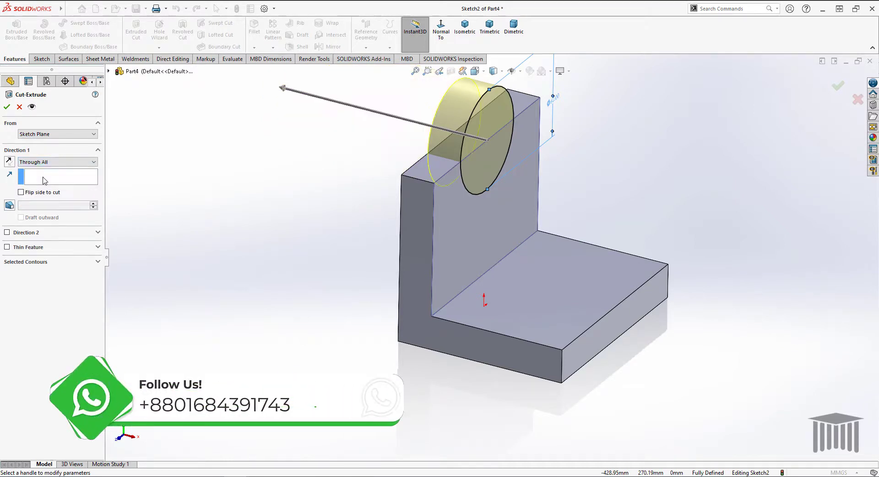
{"action": "left_click", "coordinate": [7, 108]}
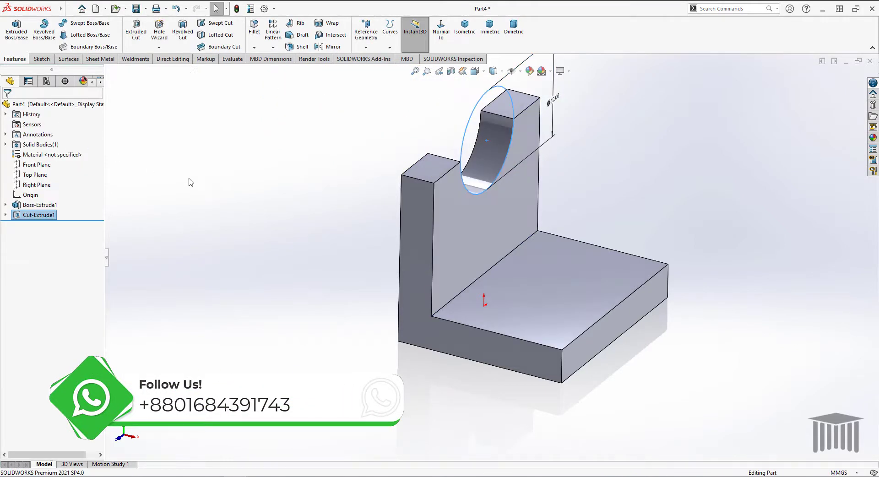
- On the horizontal leg's upper face, sketch a horizontal construction line about 54 mm long inward from the outer edge's midpoint
{"action": "left_click", "coordinate": [584, 310]}
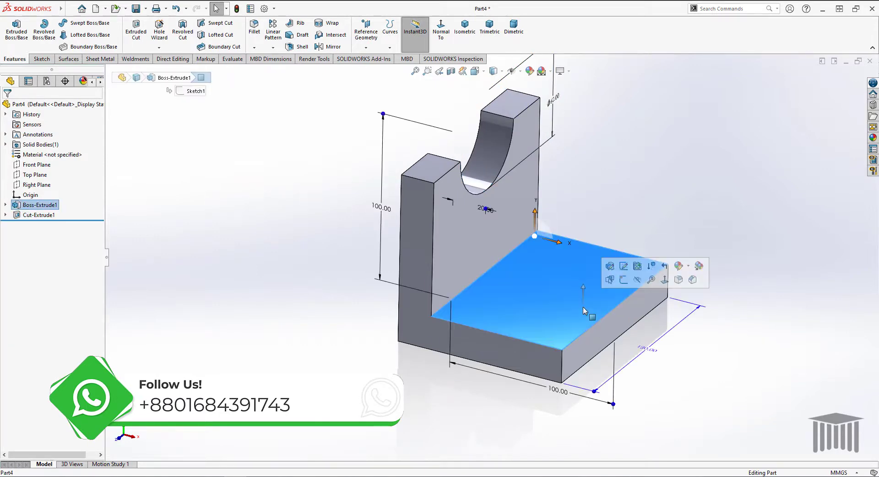
{"action": "left_click", "coordinate": [623, 280]}
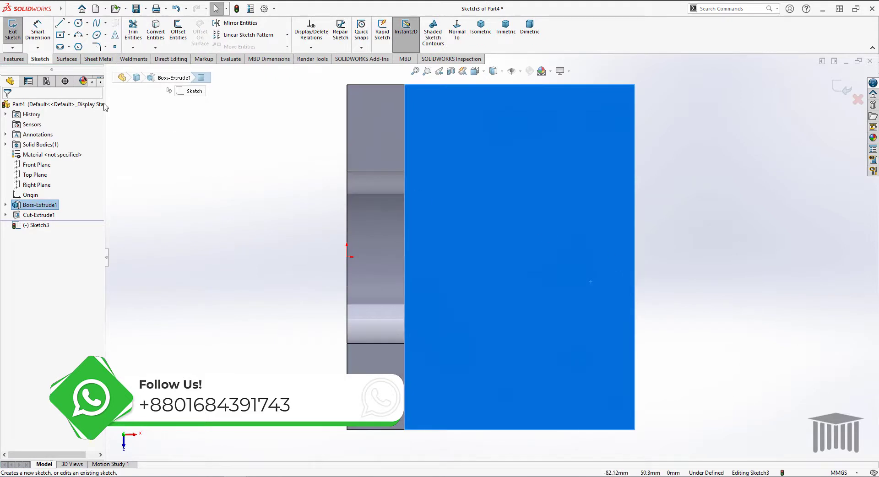
{"action": "left_click", "coordinate": [60, 23]}
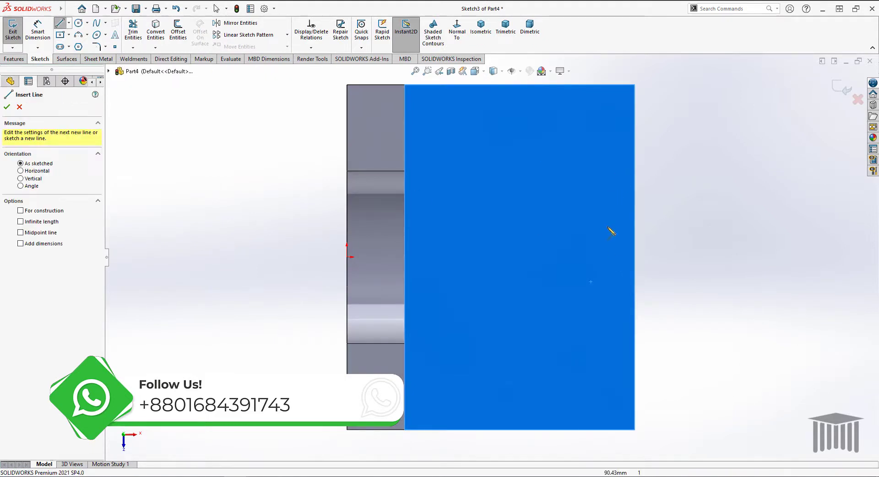
{"action": "left_click", "coordinate": [634, 257]}
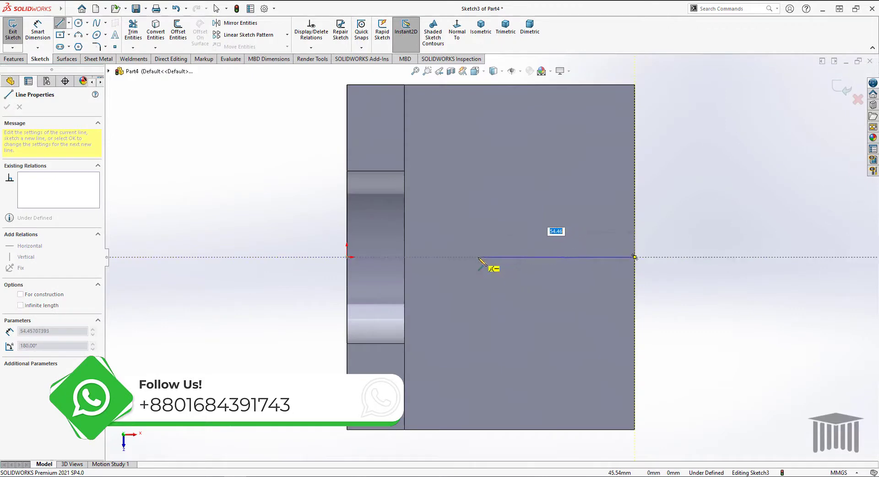
{"action": "left_click", "coordinate": [478, 257]}
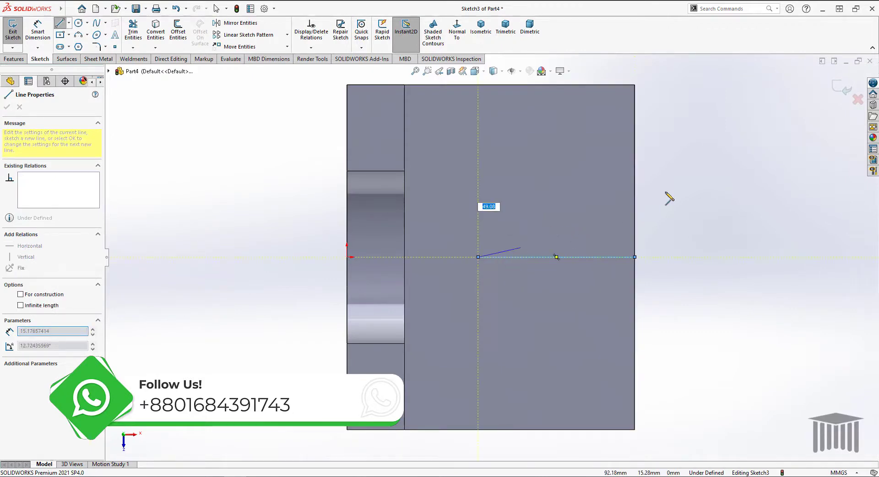
{"action": "right_click", "coordinate": [692, 159]}
{"action": "left_click", "coordinate": [698, 166]}
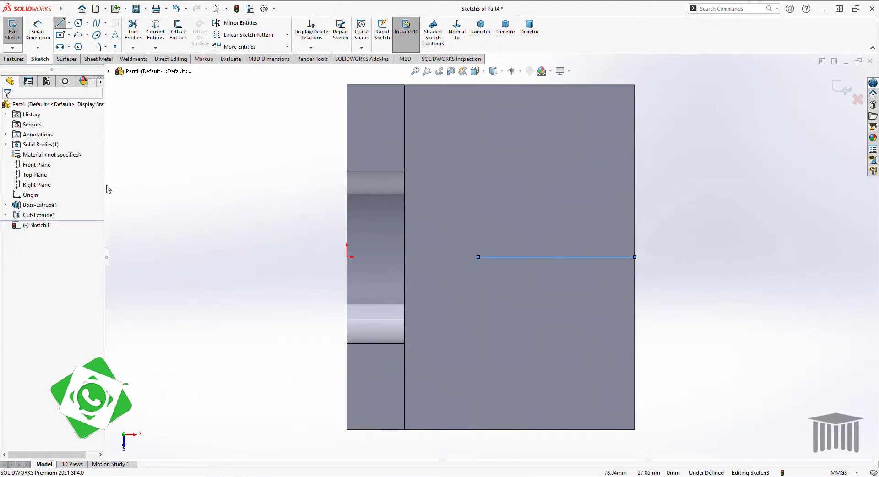
{"action": "left_click", "coordinate": [556, 257]}
{"action": "left_click", "coordinate": [29, 254]}
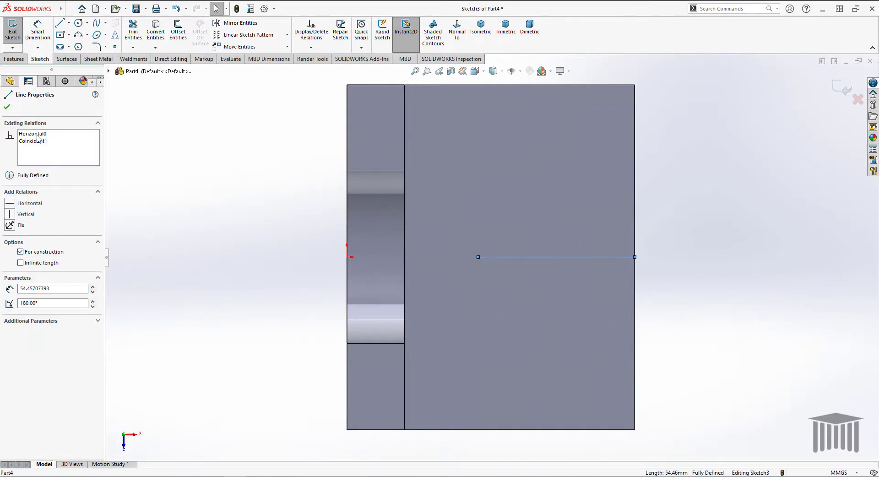
- Sketch a horizontal line about 41 mm long inward from the outer edge, about 8 mm above the construction line
{"action": "left_click", "coordinate": [59, 22]}
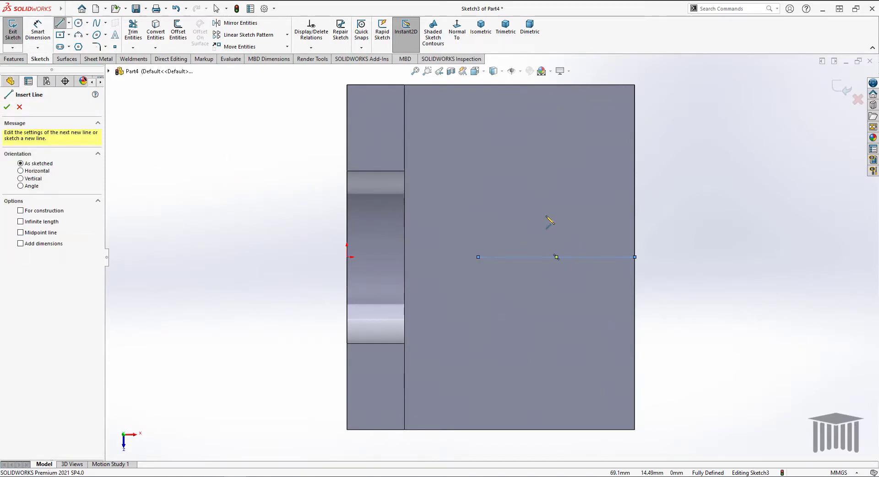
{"action": "left_click", "coordinate": [634, 234]}
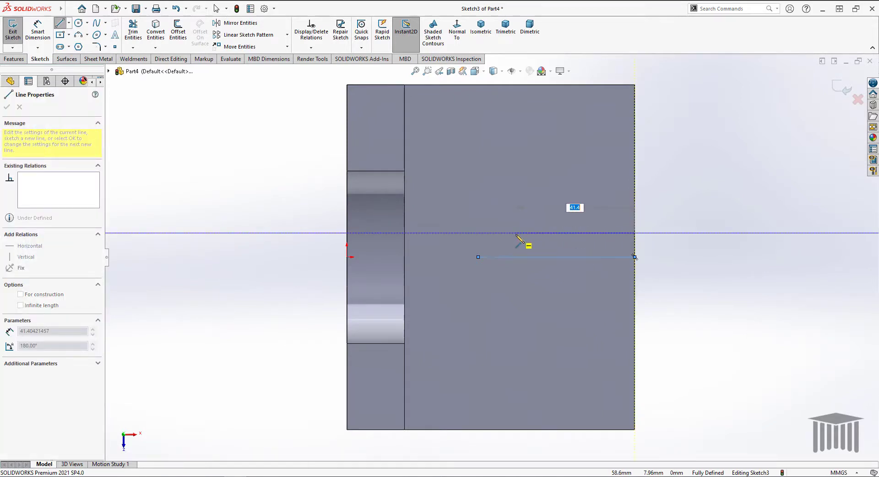
{"action": "left_click", "coordinate": [516, 234]}
{"action": "right_click", "coordinate": [670, 149]}
{"action": "left_click", "coordinate": [692, 158]}
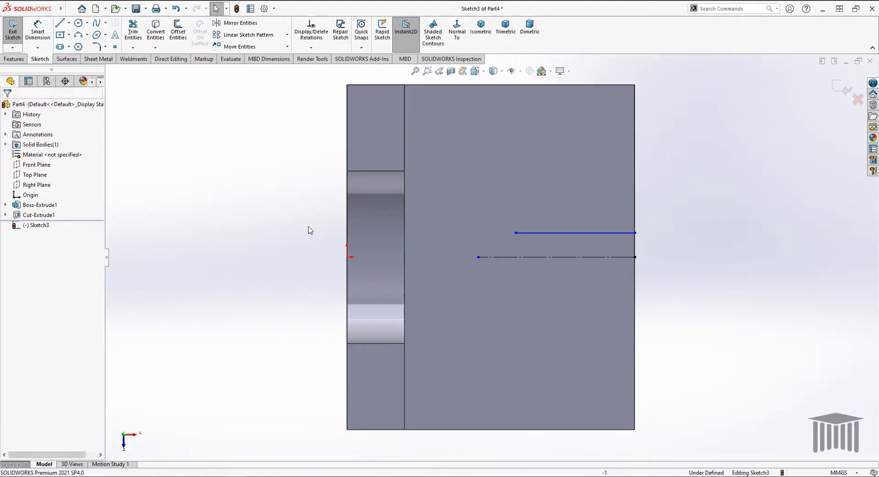
- Dimension the length of the solid line and set it to 35 mm
{"action": "left_click", "coordinate": [38, 30]}
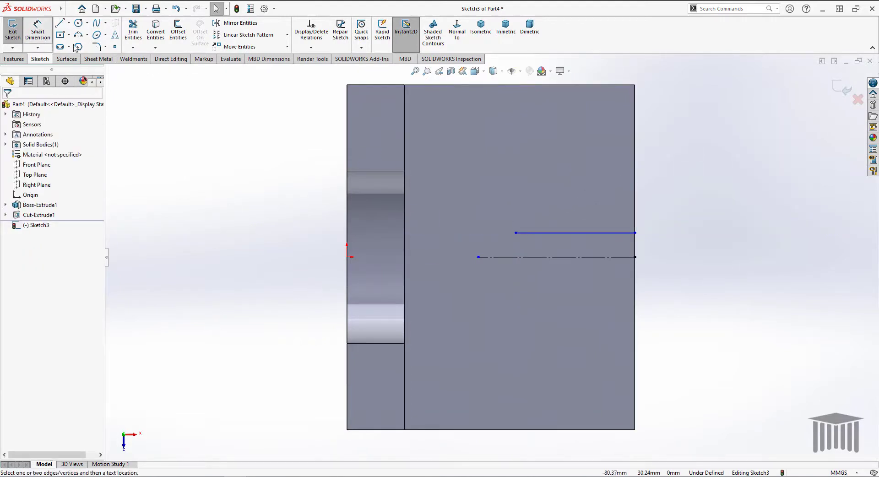
{"action": "left_click", "coordinate": [590, 234]}
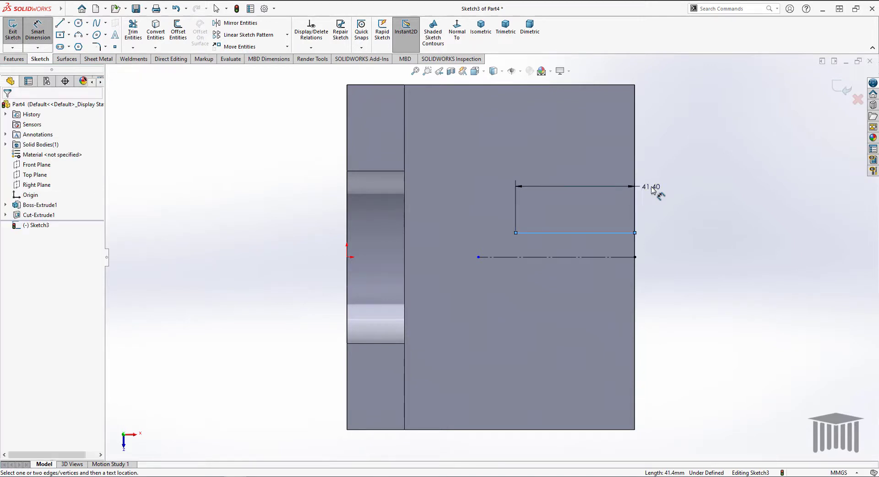
{"action": "left_click", "coordinate": [655, 191]}
{"action": "type", "text": "35"}
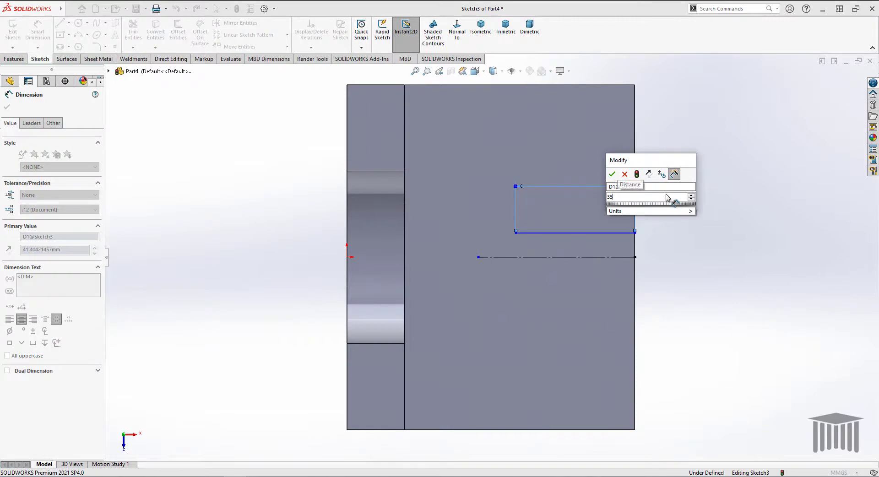
{"action": "key", "text": "Return"}
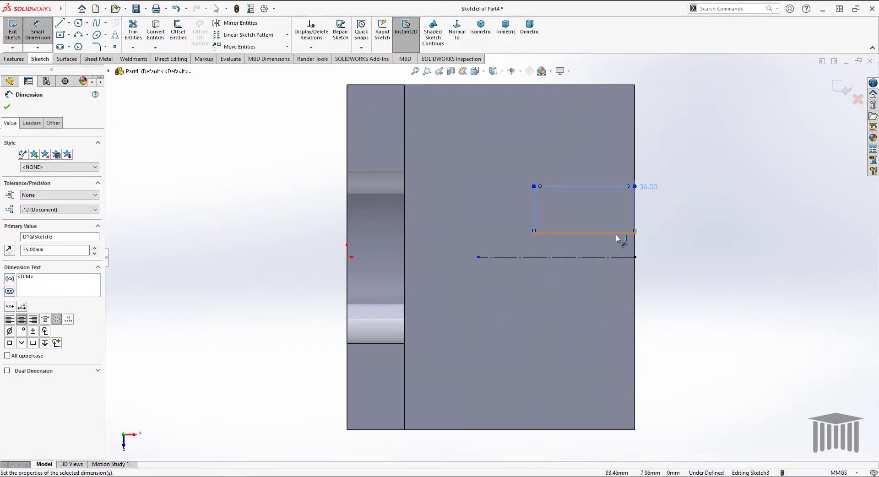
- Dimension the distance between the solid line and the construction line and set it to 15 mm
{"action": "left_click", "coordinate": [621, 257]}
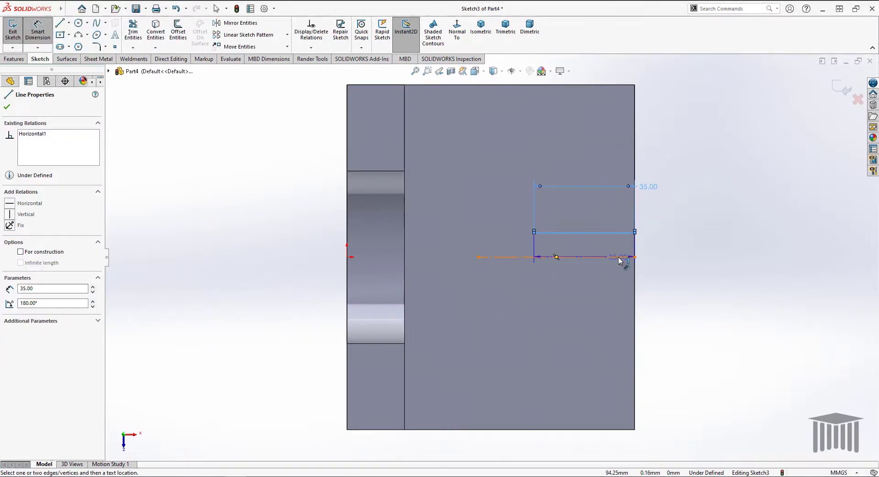
{"action": "left_click", "coordinate": [631, 232]}
{"action": "left_click", "coordinate": [677, 247]}
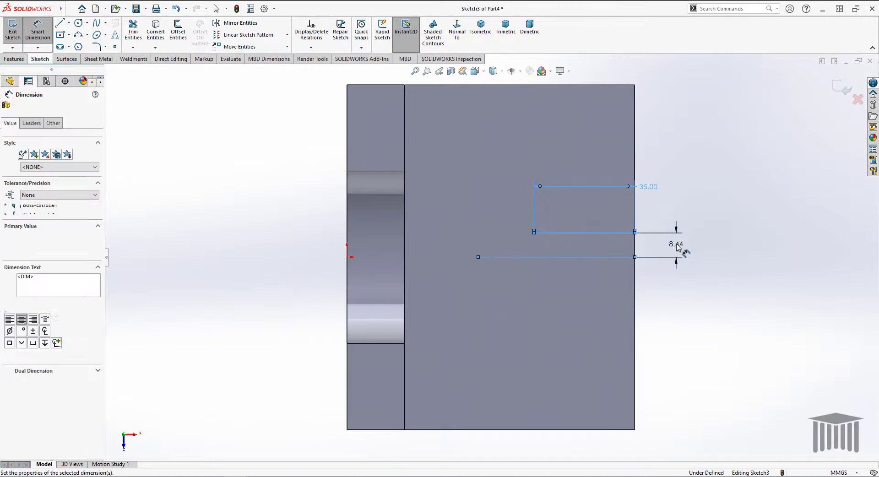
{"action": "type", "text": "15"}
{"action": "key", "text": "Return"}
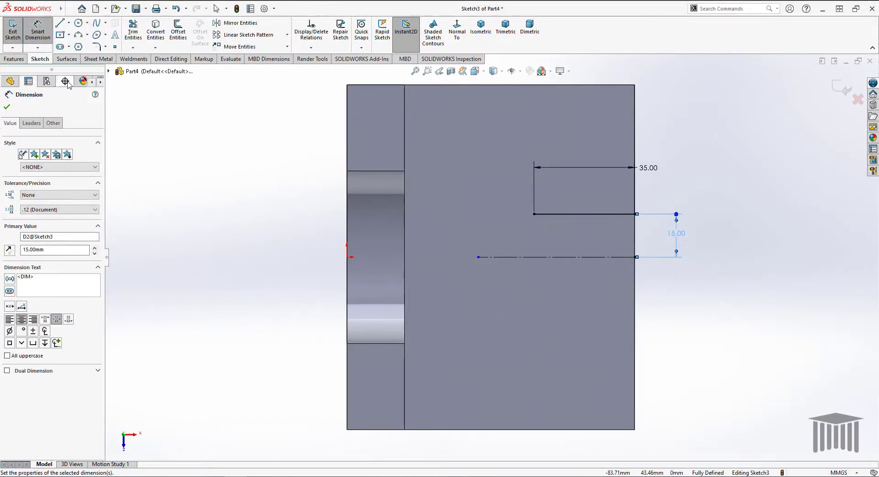
- Mirror the 35 mm line about the horizontal construction line, keeping the original
{"action": "left_click", "coordinate": [239, 23]}
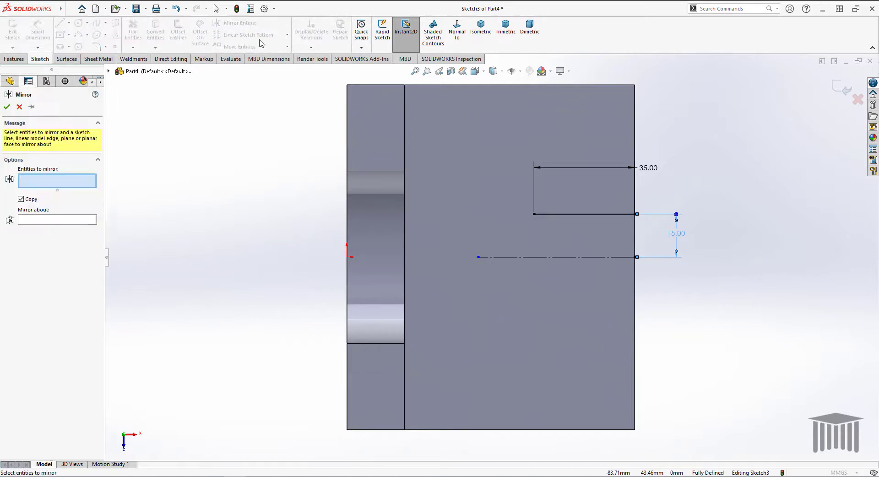
{"action": "left_click", "coordinate": [584, 214]}
{"action": "left_click", "coordinate": [77, 221]}
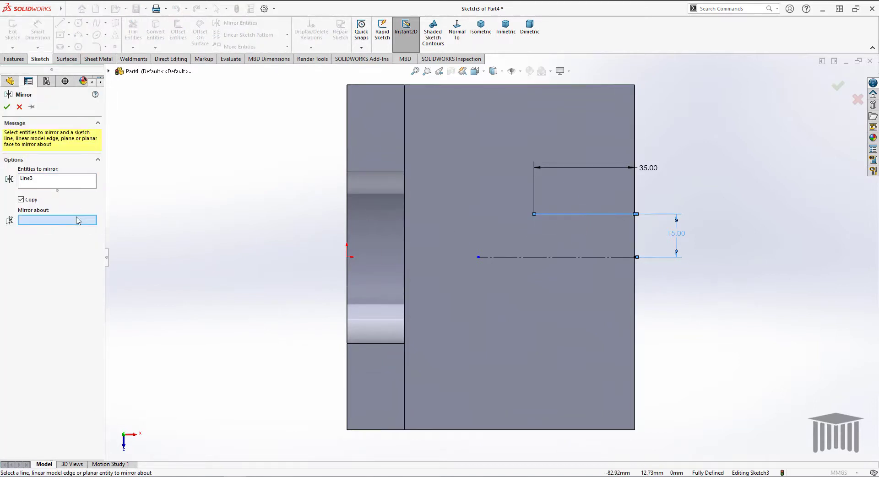
{"action": "left_click", "coordinate": [566, 256]}
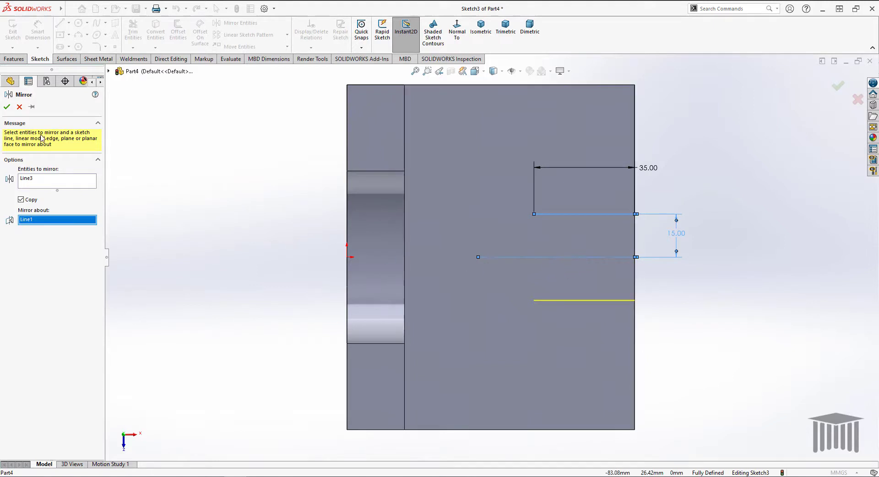
{"action": "left_click", "coordinate": [6, 108]}
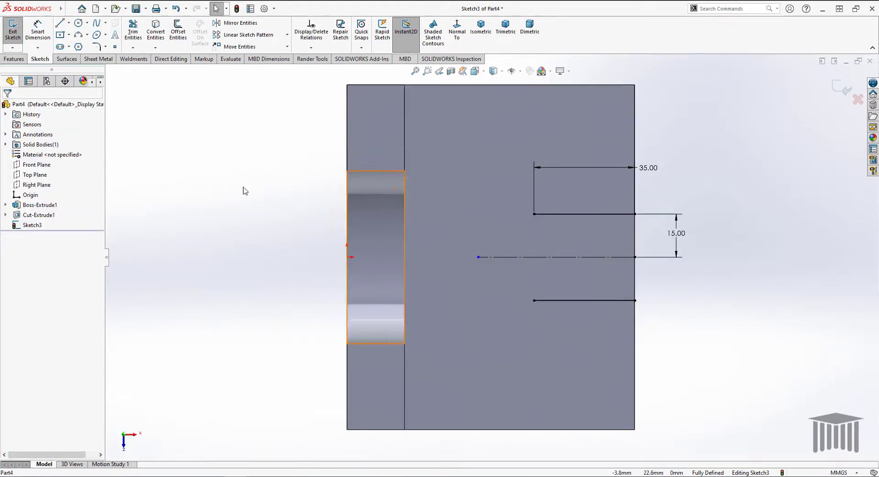
- Join the inner ends of the two parallel lines with a tangent arc to form the slot's rounded end
{"action": "left_click", "coordinate": [59, 23]}
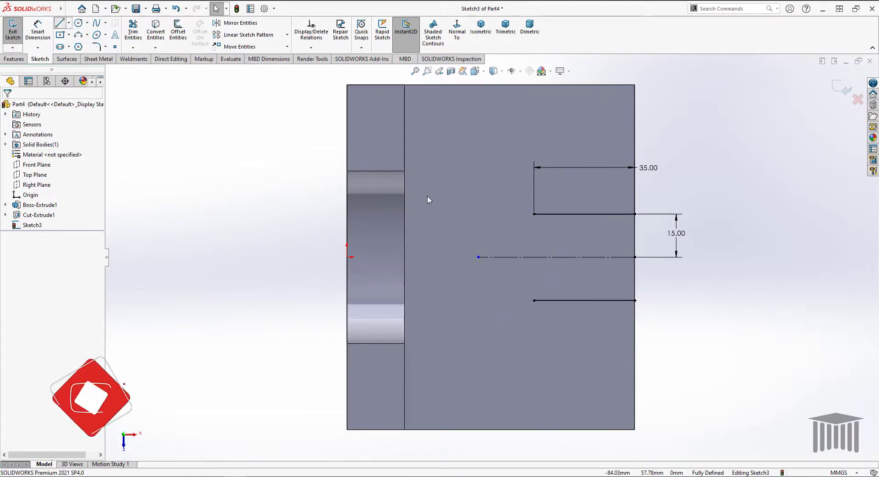
{"action": "left_click", "coordinate": [535, 215]}
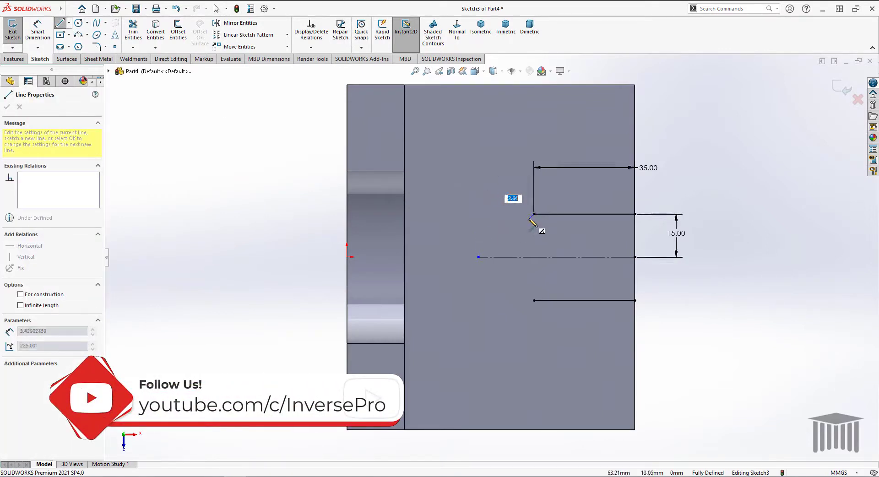
{"action": "left_click", "coordinate": [534, 301]}
{"action": "right_click", "coordinate": [669, 113]}
{"action": "left_click", "coordinate": [674, 156]}
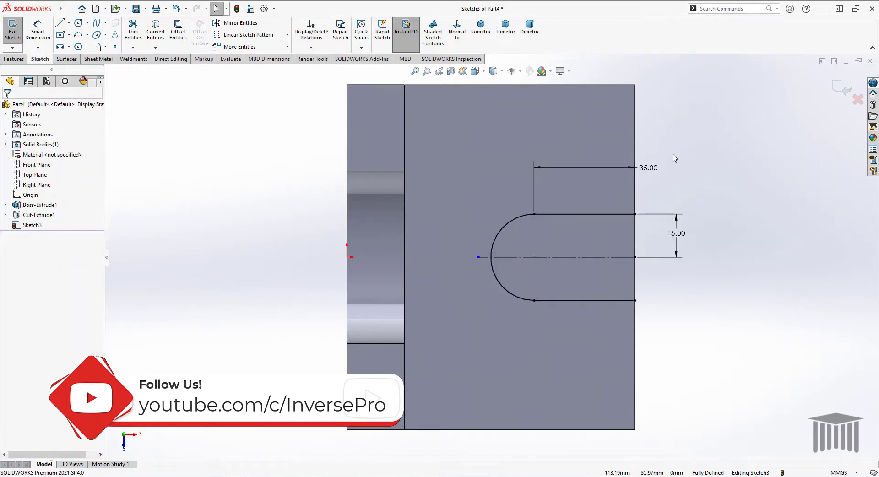
{"action": "left_click", "coordinate": [14, 60]}
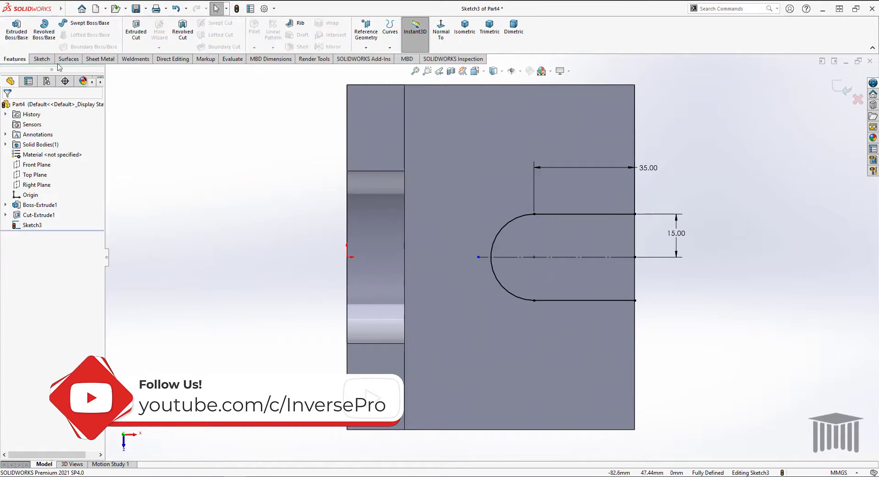
{"action": "left_click", "coordinate": [136, 30]}
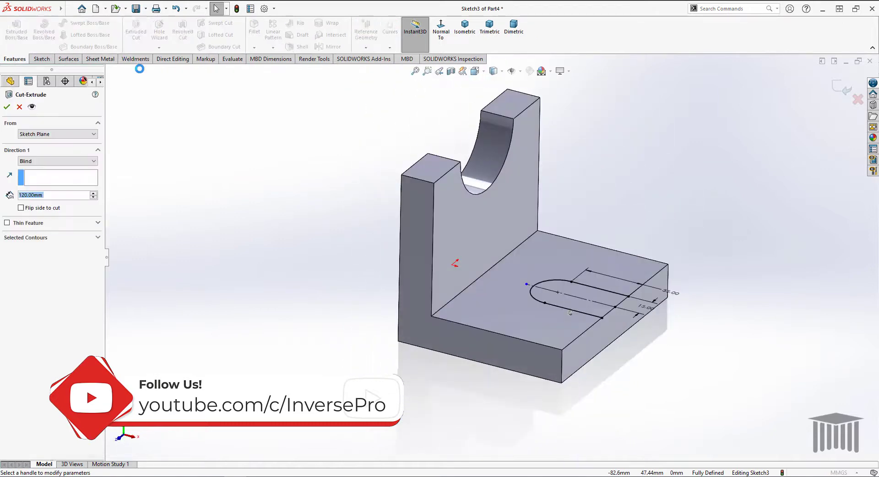
{"action": "left_click", "coordinate": [39, 163]}
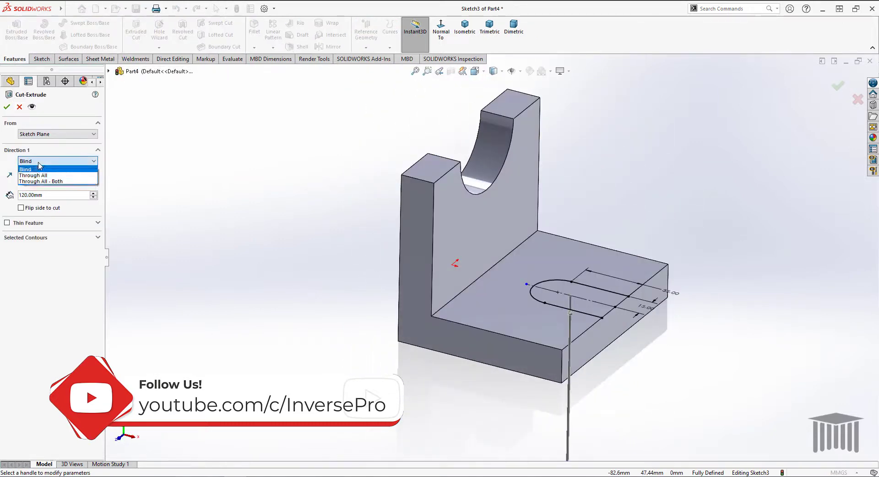
{"action": "left_click", "coordinate": [39, 163]}
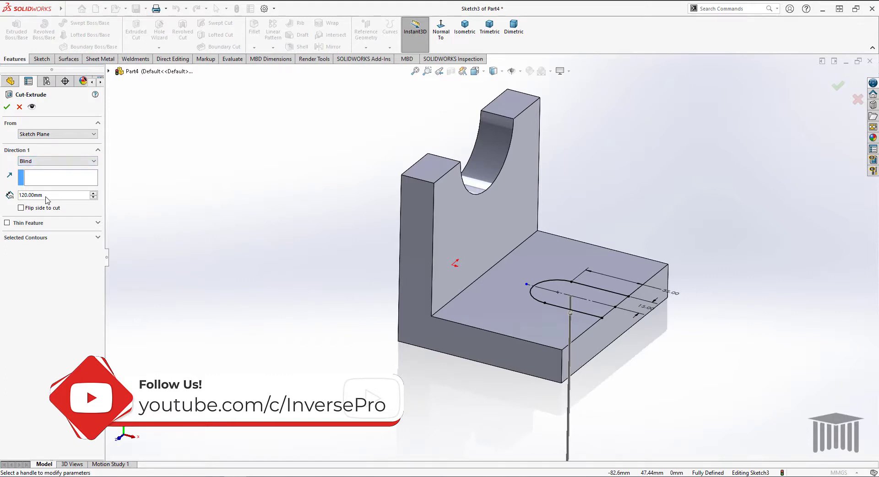
{"action": "left_click", "coordinate": [42, 163]}
{"action": "left_click", "coordinate": [41, 175]}
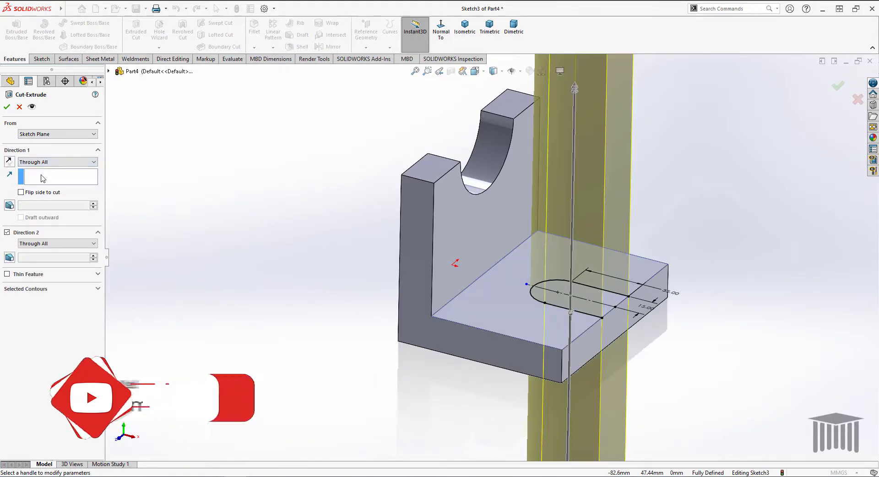
{"action": "left_click", "coordinate": [41, 161]}
{"action": "left_click", "coordinate": [37, 175]}
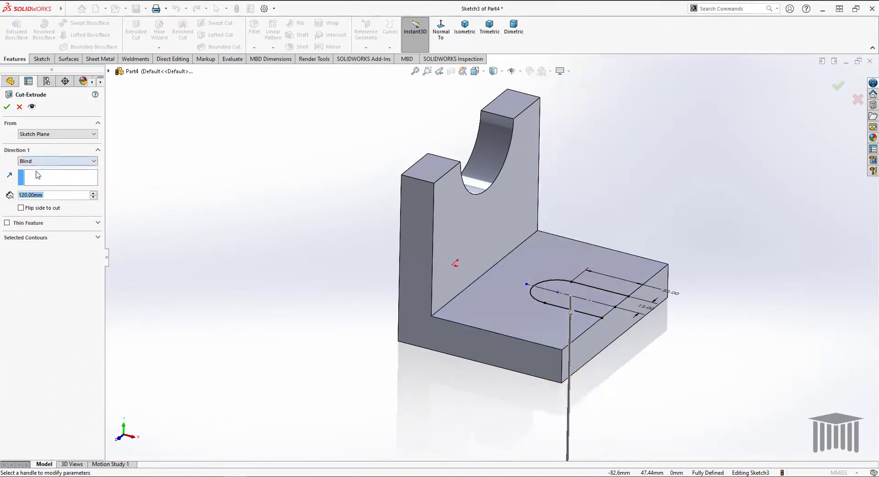
{"action": "left_click", "coordinate": [26, 195]}
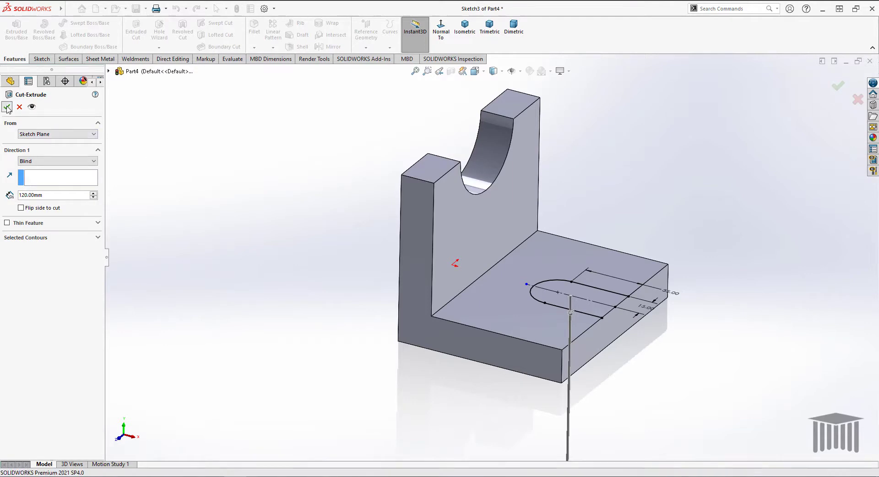
{"action": "left_click", "coordinate": [6, 108]}
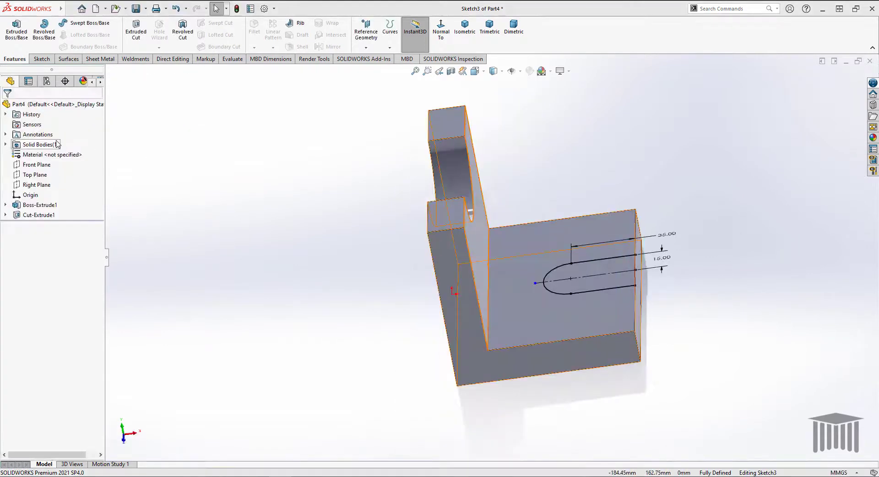
{"action": "left_click", "coordinate": [136, 29]}
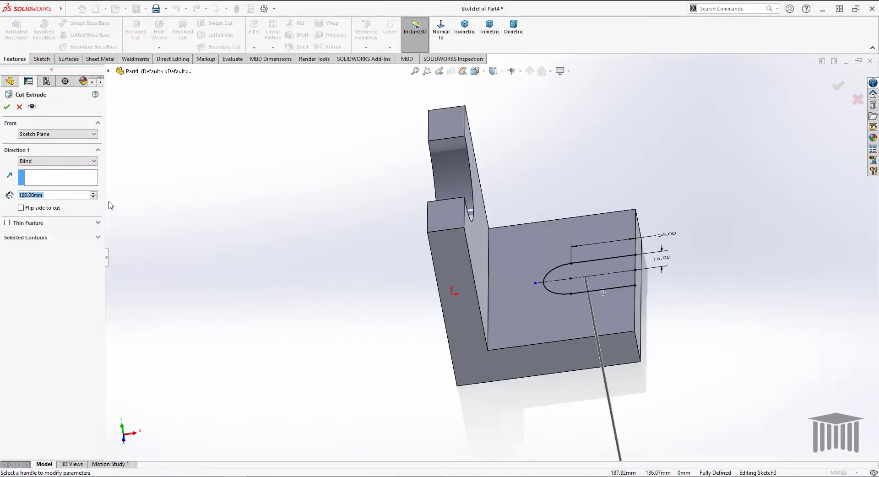
{"action": "left_click", "coordinate": [7, 107]}
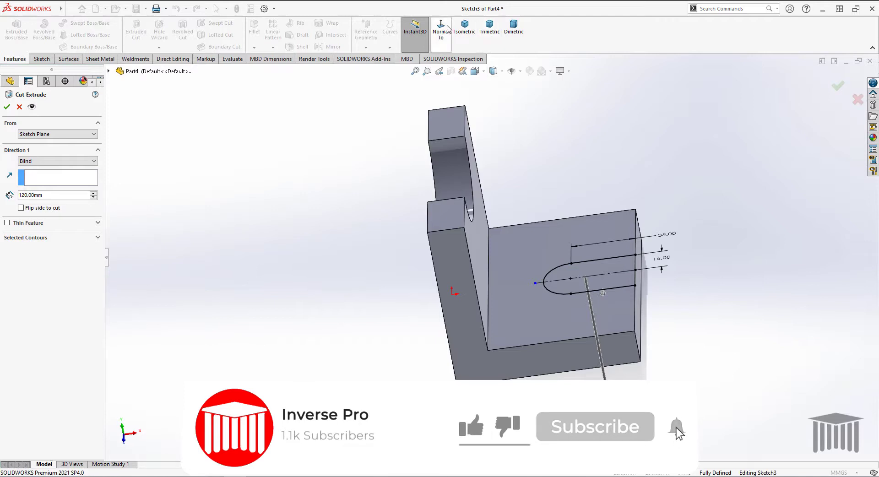
{"action": "left_click", "coordinate": [441, 28]}
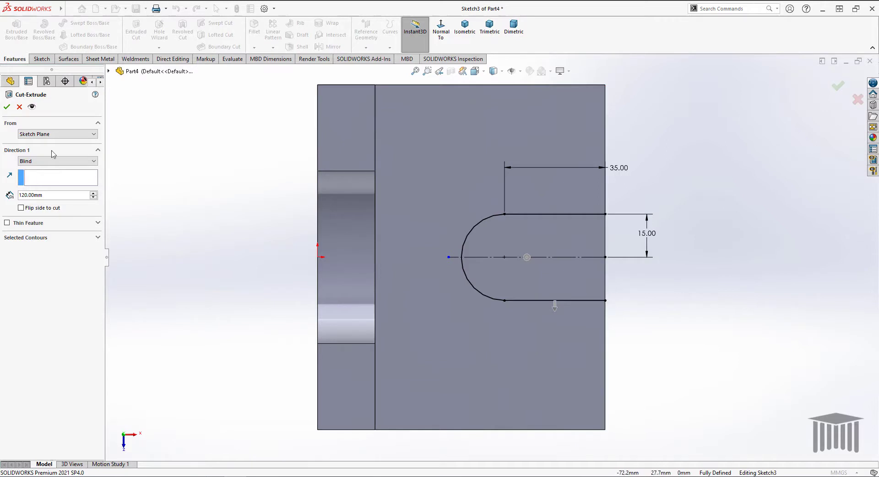
{"action": "left_click", "coordinate": [19, 107]}
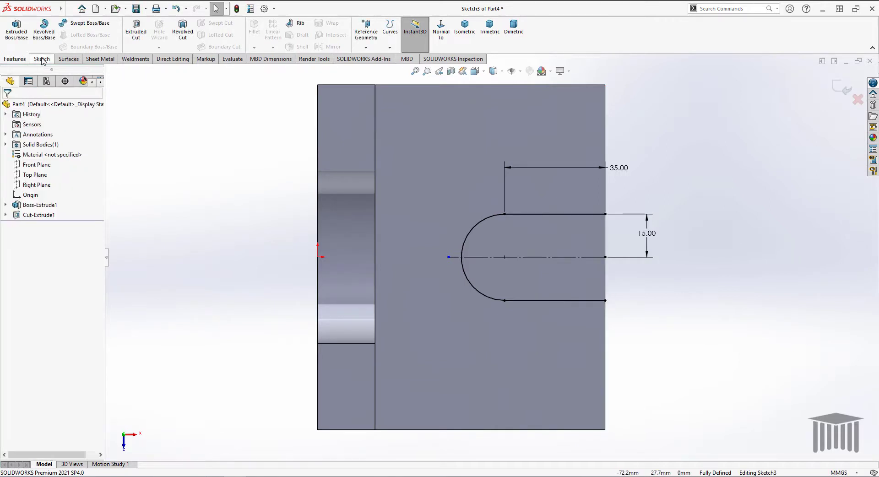
- Close the slot profile with a vertical line between the two open ends on the horizontal leg's outer edge
{"action": "left_click", "coordinate": [42, 59]}
{"action": "left_click", "coordinate": [60, 24]}
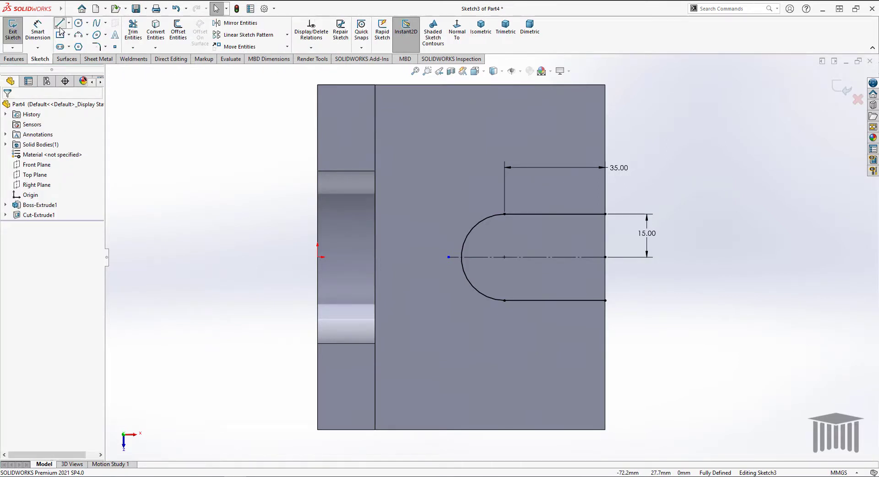
{"action": "left_click", "coordinate": [605, 214]}
{"action": "left_click", "coordinate": [606, 301]}
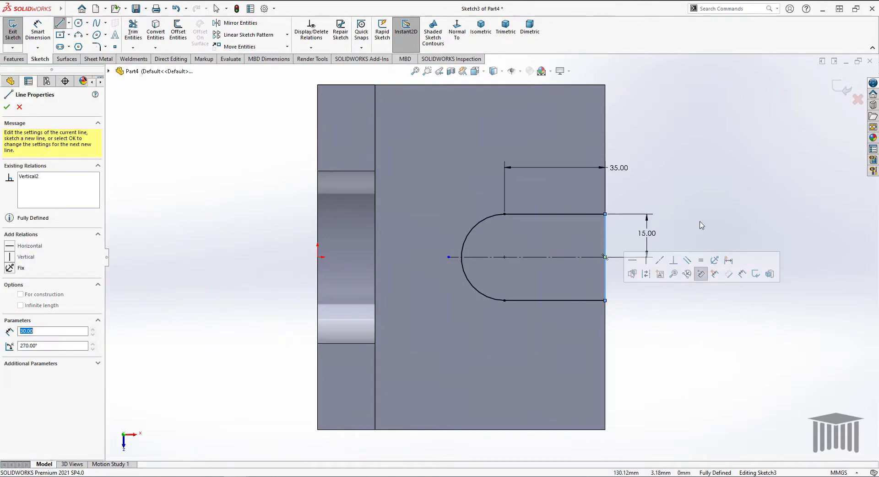
{"action": "right_click", "coordinate": [679, 180]}
{"action": "left_click", "coordinate": [698, 190]}
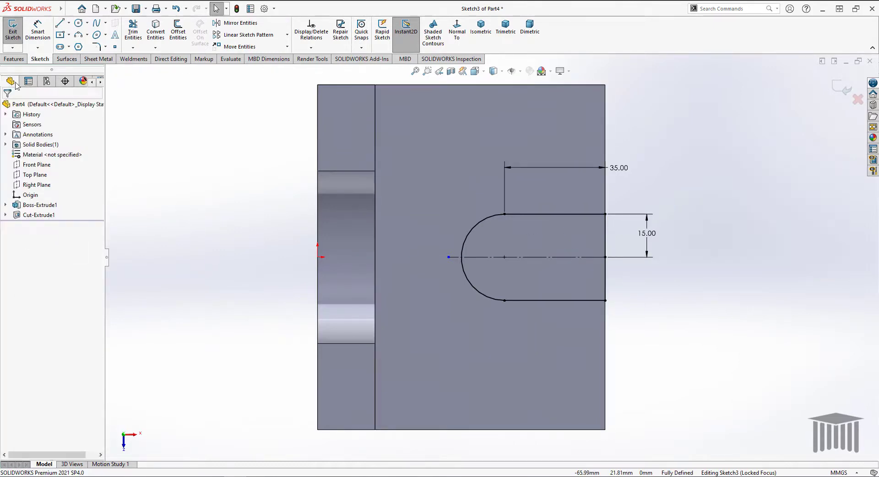
- Extrude-cut the closed slot profile through the horizontal leg, using Up To Surface with the leg's underside as the end face
{"action": "left_click", "coordinate": [14, 59]}
{"action": "left_click", "coordinate": [136, 33]}
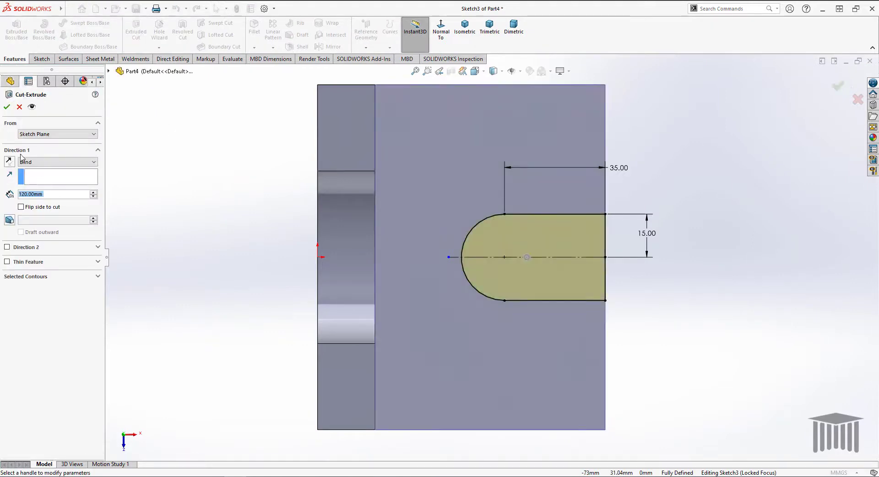
{"action": "middle_click_drag", "start_coordinate": [624, 269], "coordinate": [676, 171]}
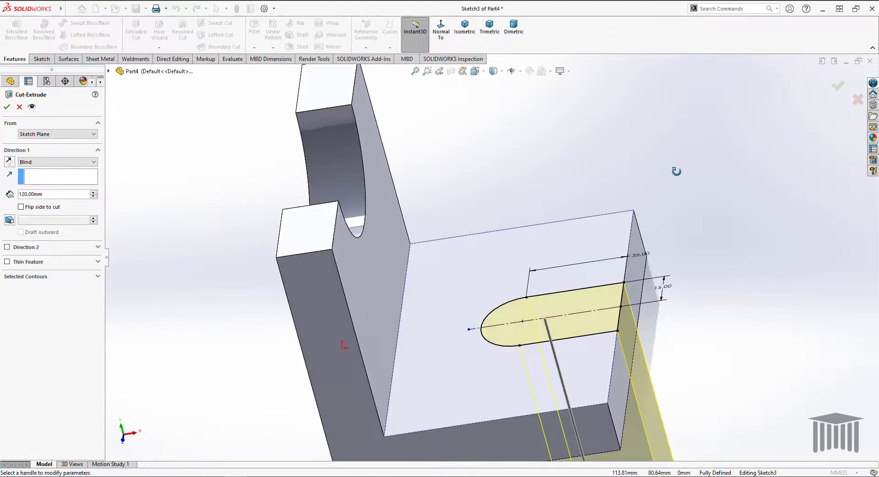
{"action": "left_click", "coordinate": [52, 163]}
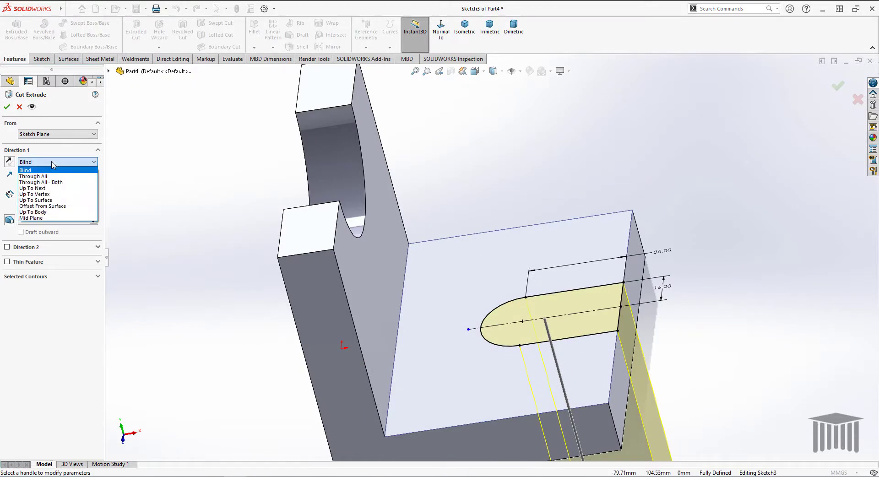
{"action": "left_click", "coordinate": [57, 188]}
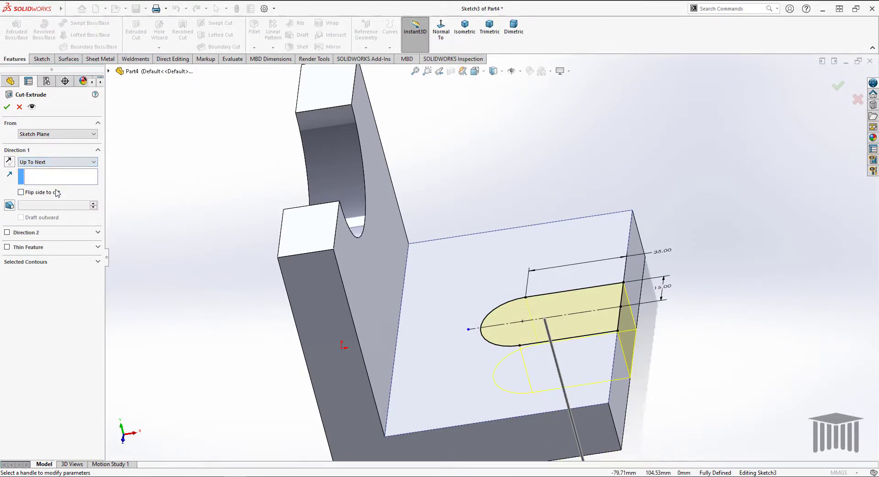
{"action": "left_click", "coordinate": [52, 163]}
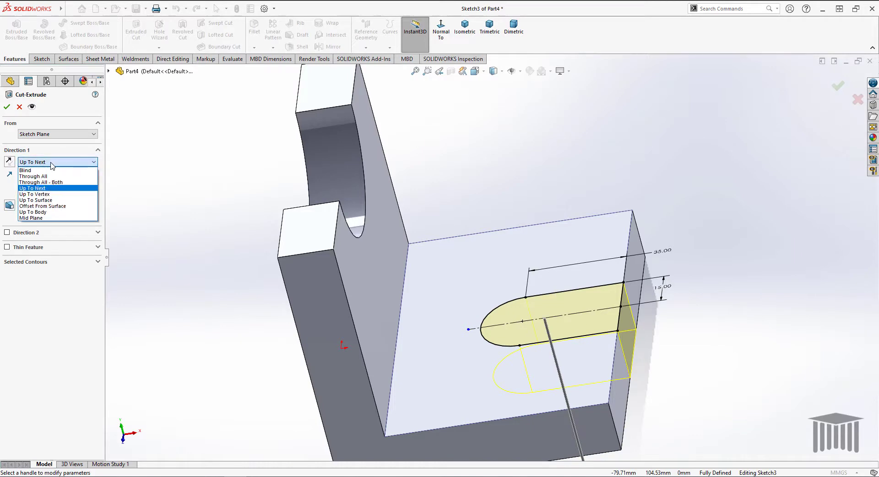
{"action": "left_click", "coordinate": [49, 200]}
{"action": "middle_click_drag", "start_coordinate": [683, 346], "coordinate": [76, 127]}
{"action": "left_click", "coordinate": [560, 326]}
{"action": "left_click", "coordinate": [7, 106]}
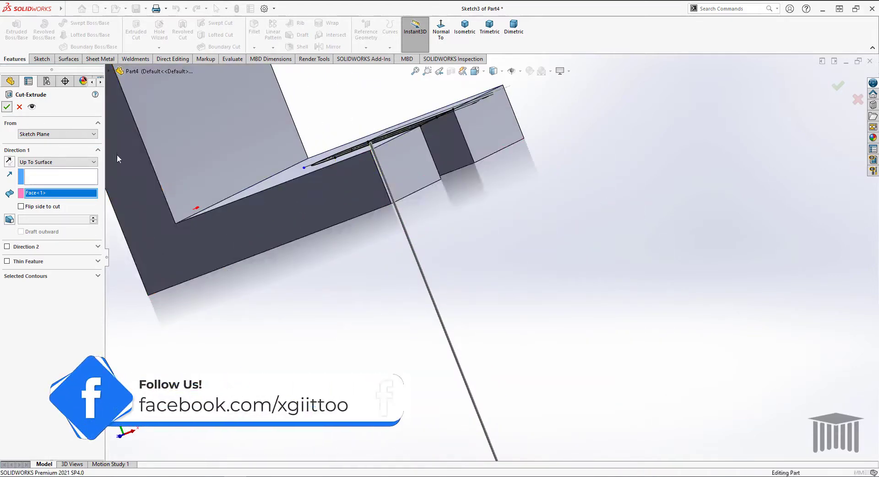
{"action": "left_click", "coordinate": [465, 27]}
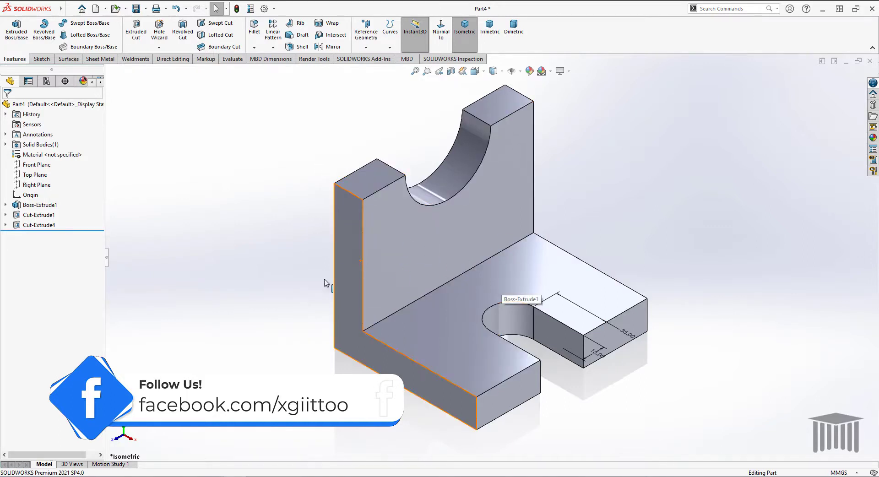
- Consult exercise-34.jpeg in Photos and sketch a circle about 11 mm across on the vertical leg's inner face, about 40 mm right of centre, 54 mm up
{"action": "key", "text": "alt+Tab"}
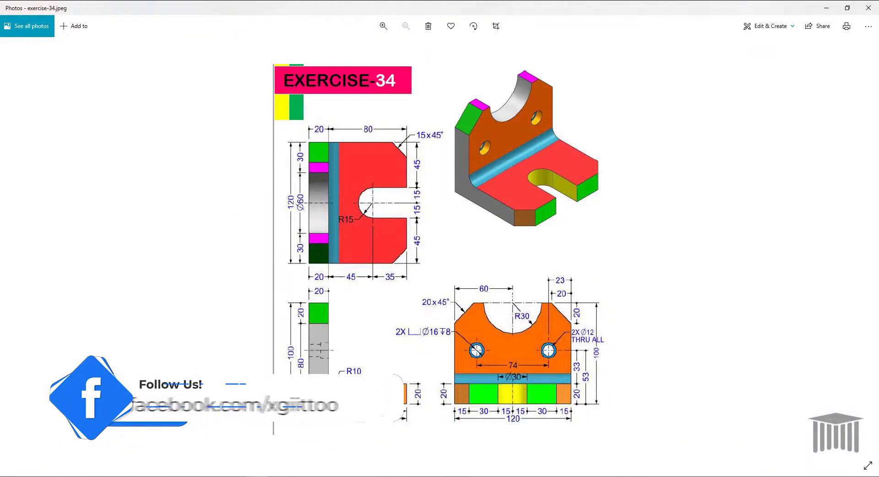
{"action": "scroll", "coordinate": [326, 377], "scroll_direction": "up", "scroll_amount": 2}
{"action": "scroll", "coordinate": [326, 378], "scroll_direction": "up", "scroll_amount": 2}
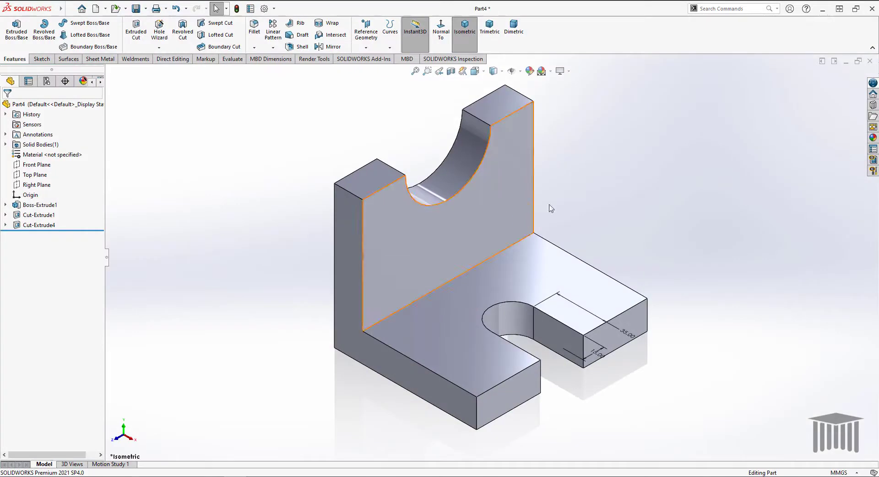
{"action": "left_click", "coordinate": [501, 204]}
{"action": "left_click", "coordinate": [542, 179]}
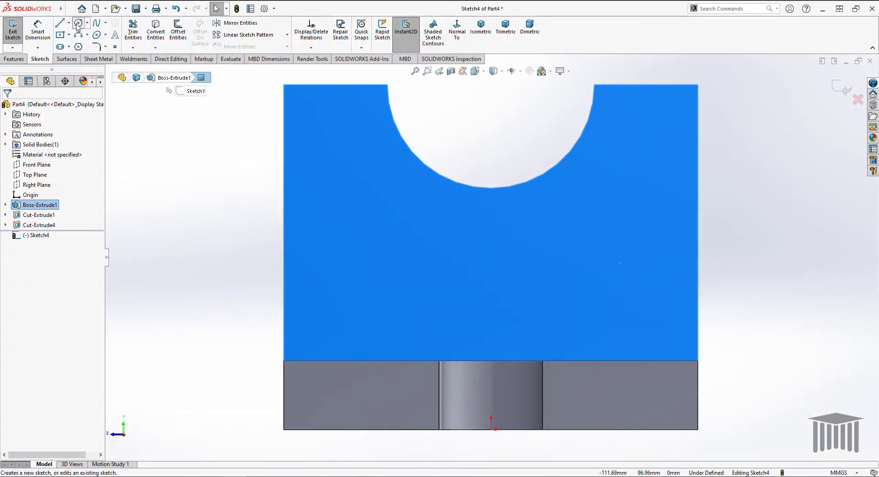
{"action": "left_click", "coordinate": [78, 23]}
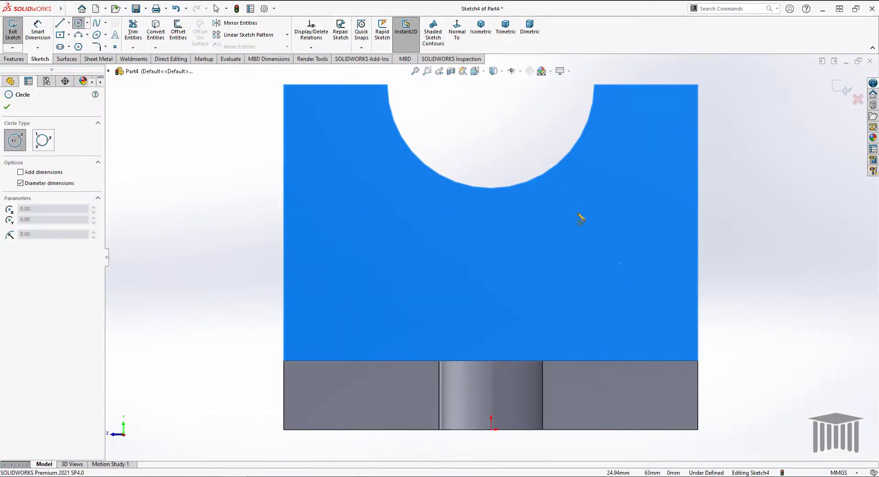
{"action": "left_click", "coordinate": [630, 244]}
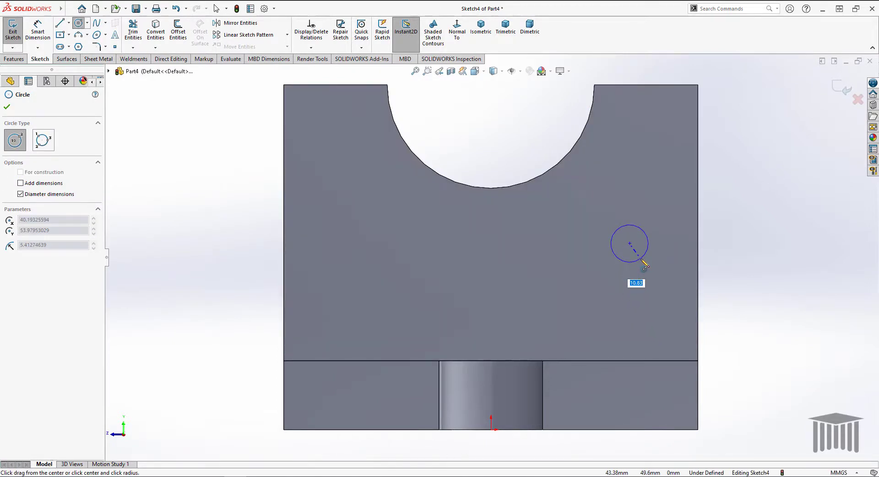
{"action": "left_click", "coordinate": [642, 260]}
{"action": "key", "text": "Escape"}
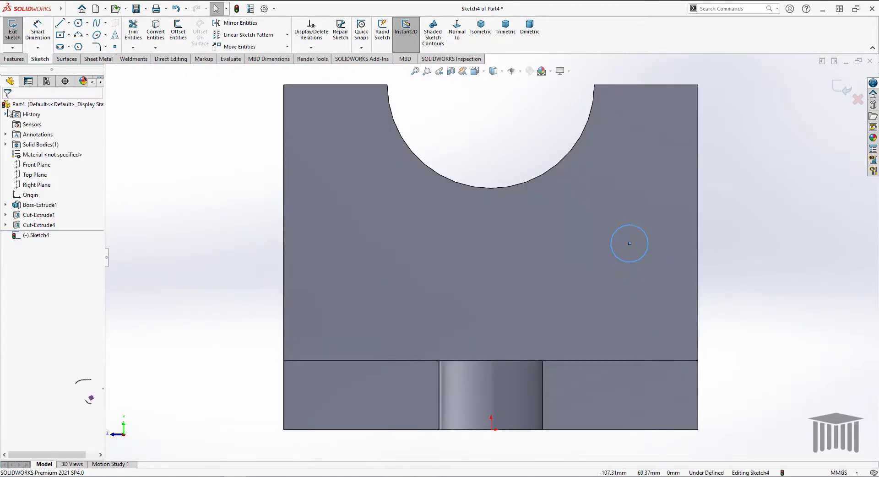
- Dimension the circle with a 12 mm diameter, its centre 23 mm from the leg's nearest side edge and 53 mm above the base
{"action": "left_click", "coordinate": [38, 31]}
{"action": "left_click", "coordinate": [640, 228]}
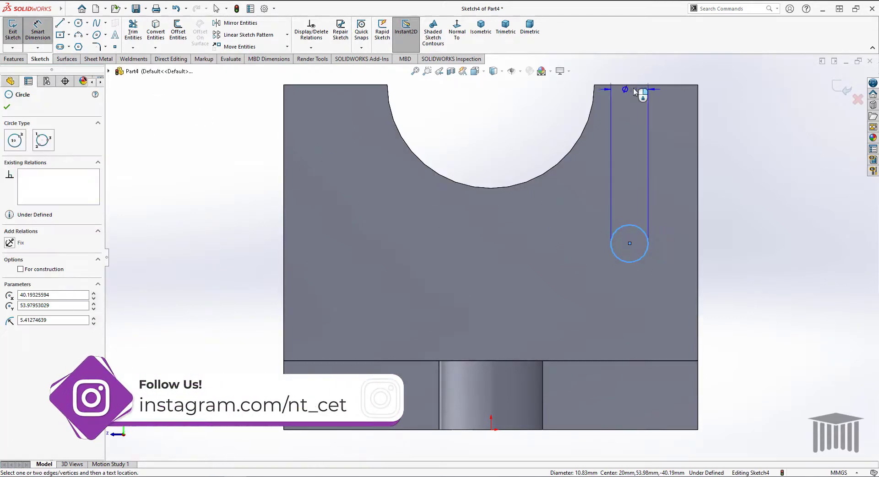
{"action": "left_click", "coordinate": [632, 85]}
{"action": "left_click", "coordinate": [753, 139]}
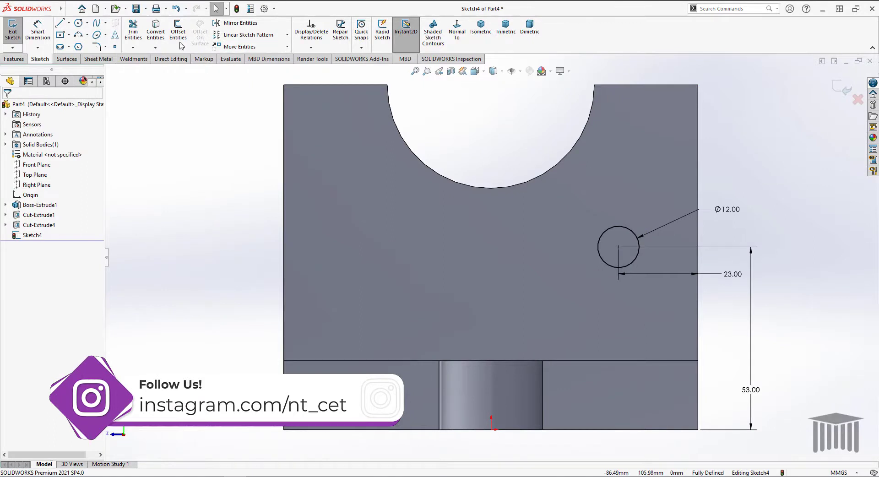
- Draw a vertical line about 88 mm long upward from the origin and make it construction geometry
{"action": "left_click", "coordinate": [61, 24]}
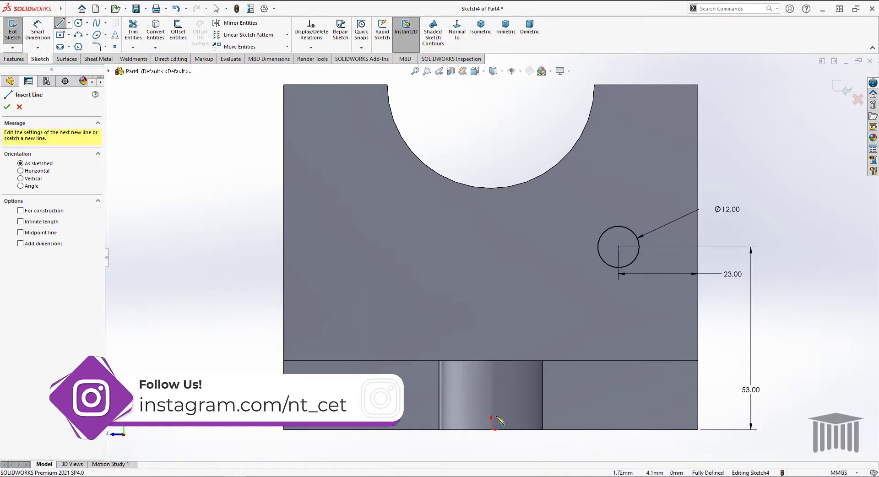
{"action": "left_click", "coordinate": [491, 430]}
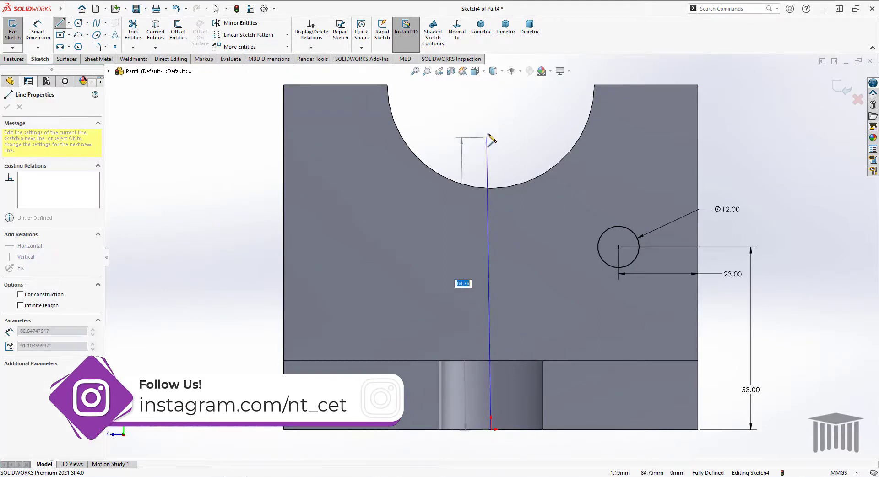
{"action": "left_click", "coordinate": [491, 127]}
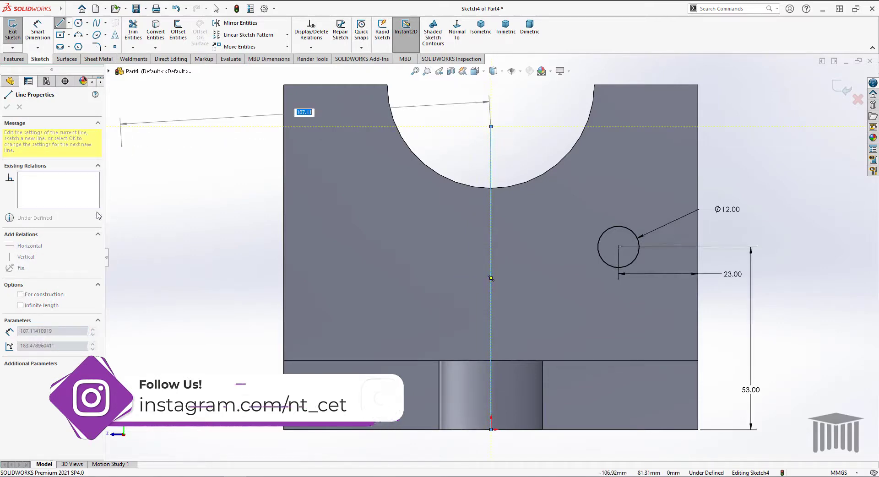
{"action": "right_click", "coordinate": [205, 200]}
{"action": "left_click", "coordinate": [224, 205]}
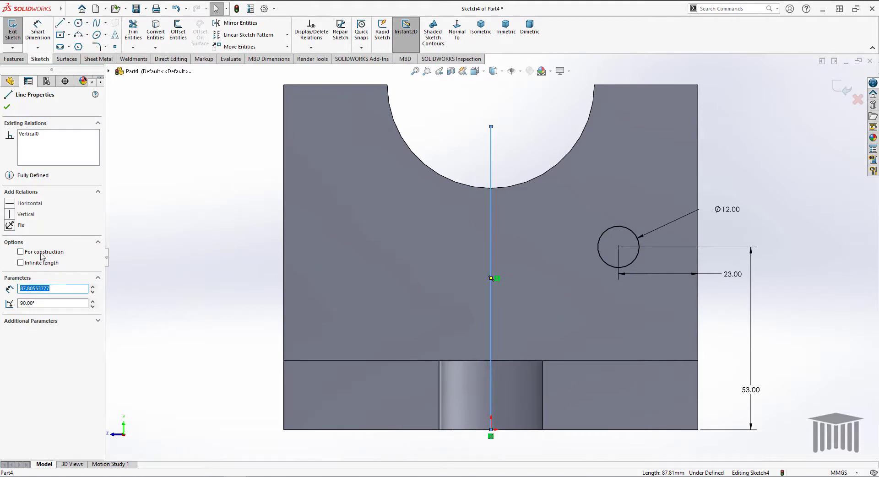
{"action": "left_click", "coordinate": [41, 252]}
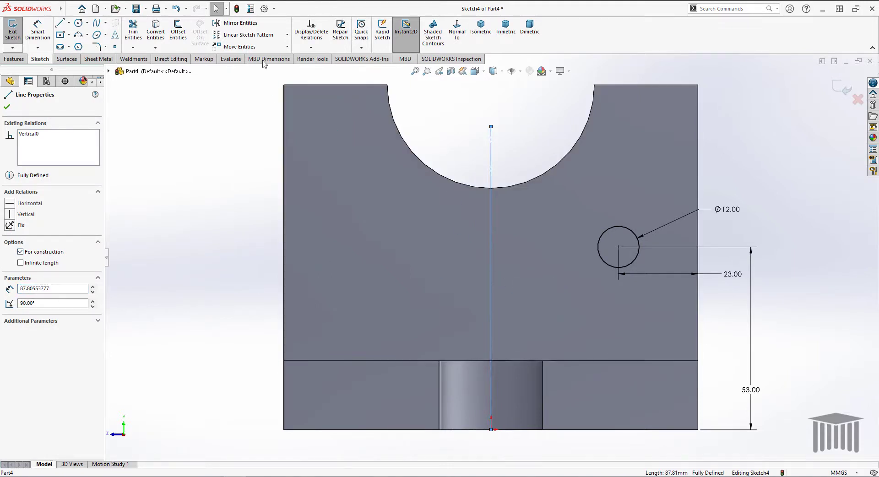
- Mirror only the 12 mm circle about the vertical construction line
{"action": "left_click", "coordinate": [243, 23]}
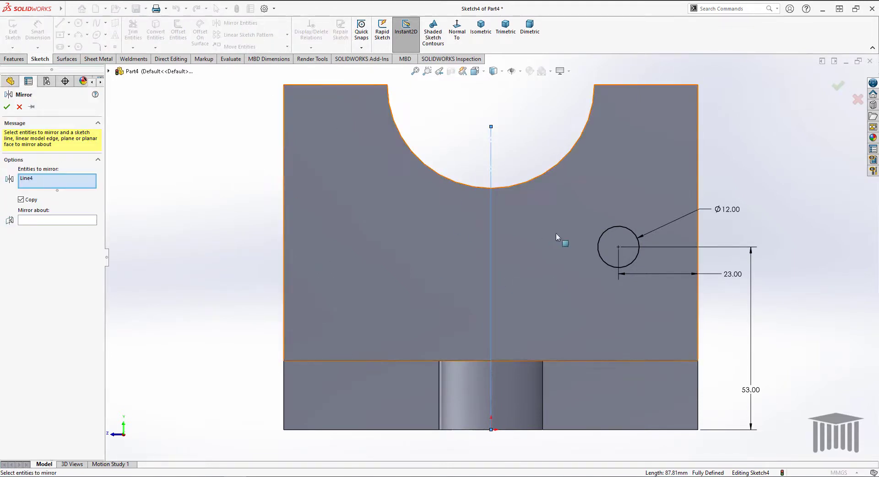
{"action": "left_click", "coordinate": [29, 181]}
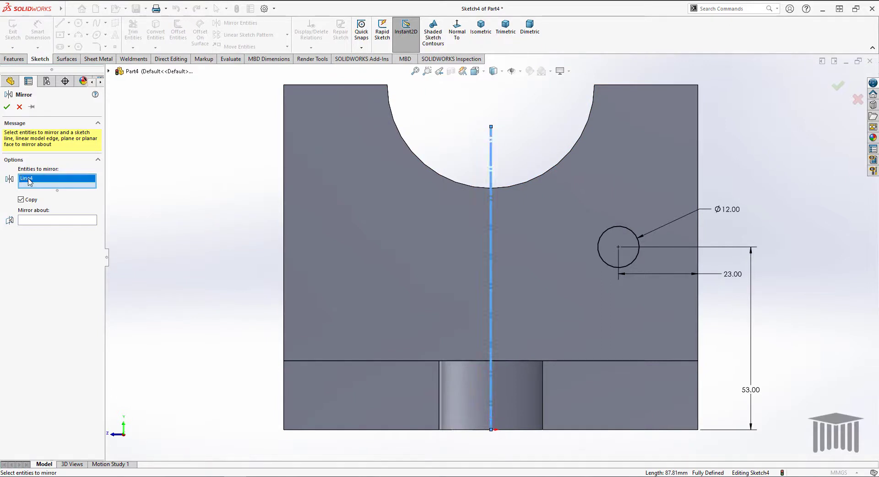
{"action": "right_click", "coordinate": [29, 182]}
{"action": "left_click", "coordinate": [51, 187]}
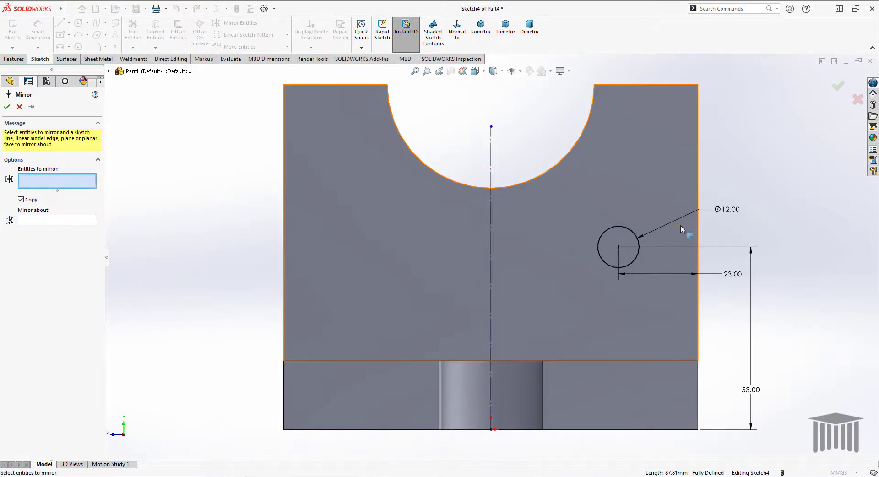
{"action": "left_click", "coordinate": [632, 231]}
{"action": "left_click", "coordinate": [68, 222]}
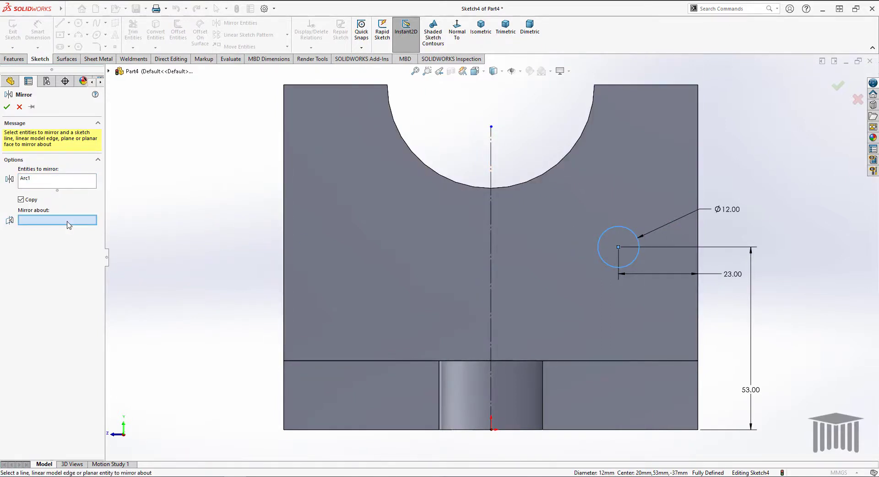
{"action": "left_click", "coordinate": [491, 275]}
{"action": "left_click", "coordinate": [7, 107]}
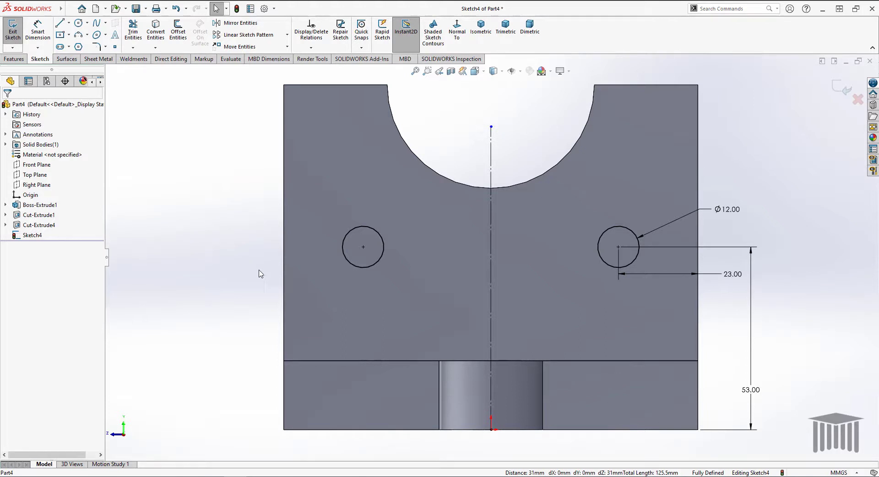
- Extrude-cut the two 12 mm circles into the vertical leg to a blind depth of 8 mm
{"action": "left_click", "coordinate": [7, 59]}
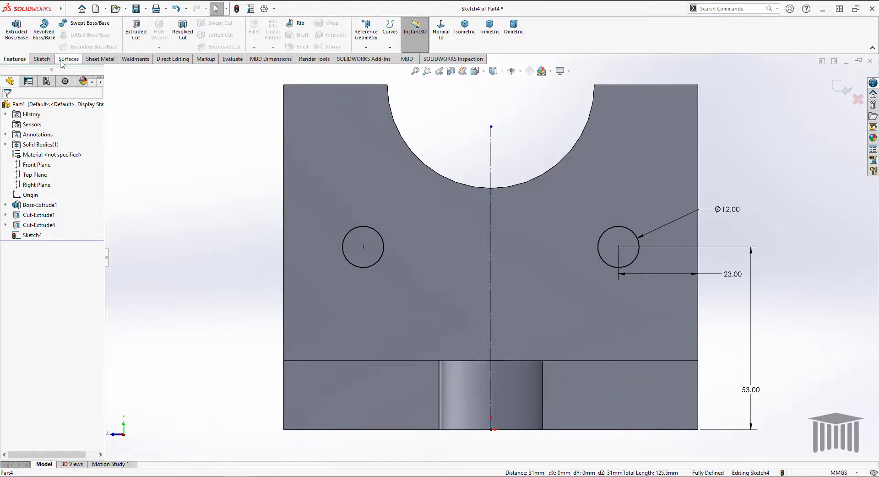
{"action": "left_click", "coordinate": [139, 37]}
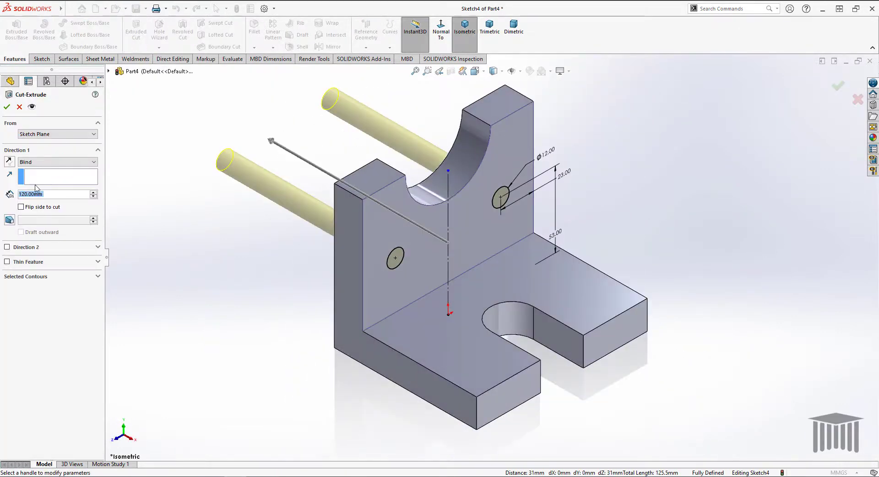
{"action": "type", "text": "12"}
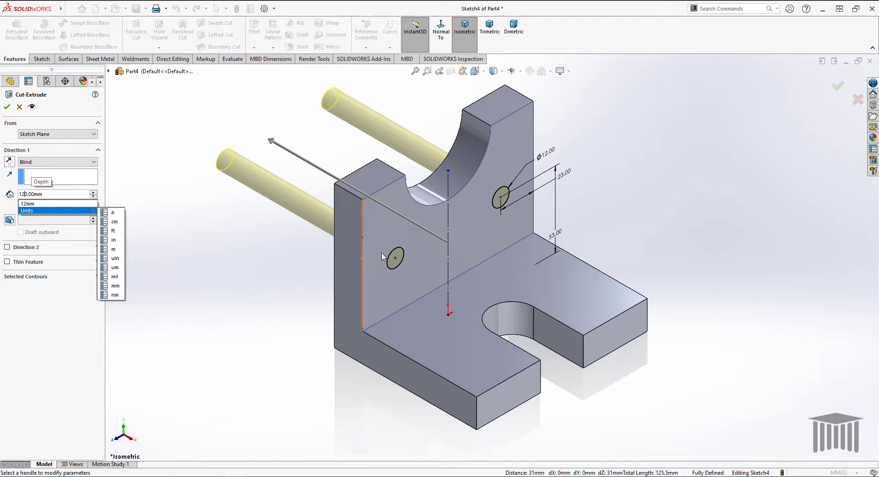
{"action": "left_click_drag", "start_coordinate": [27, 193], "coordinate": [16, 195]}
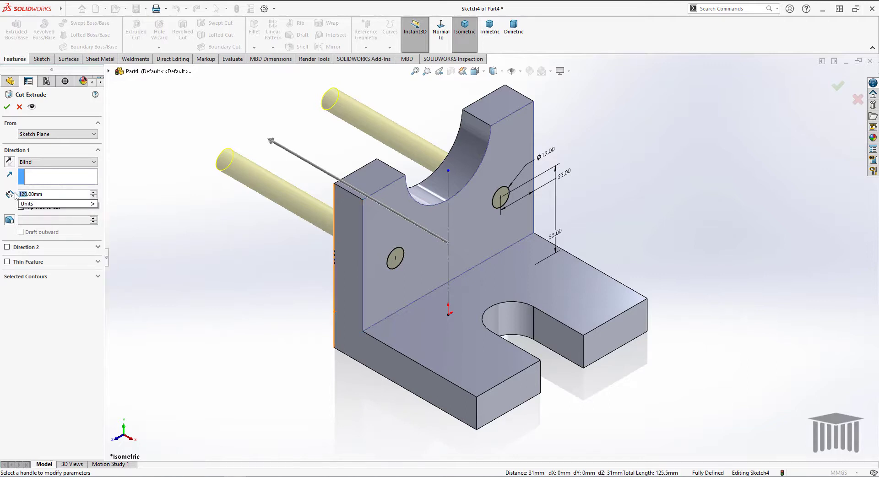
{"action": "type", "text": "8"}
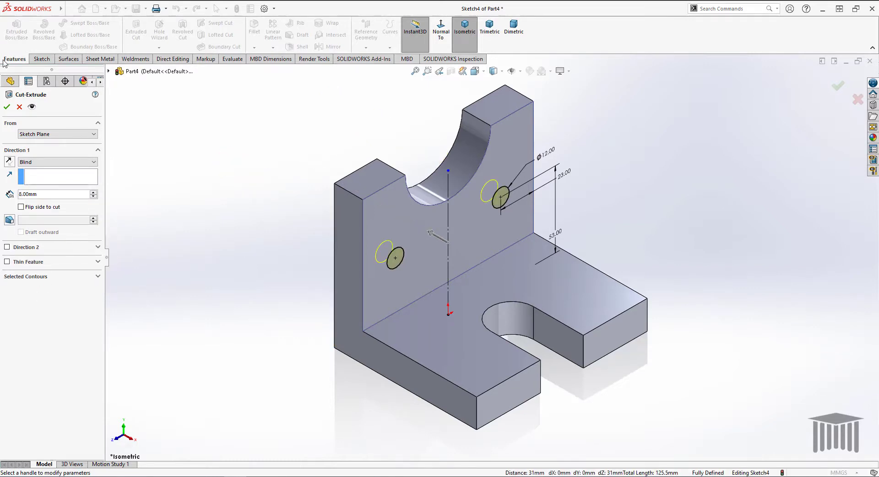
{"action": "left_click", "coordinate": [6, 107]}
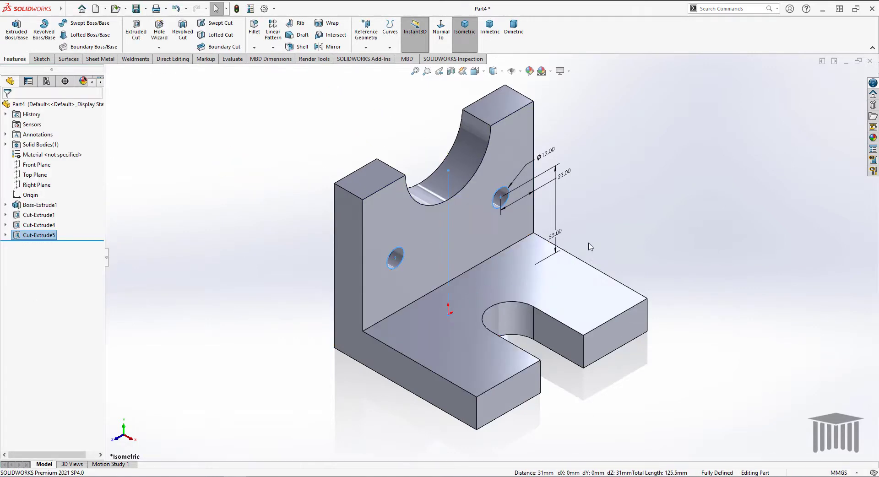
- Start a sketch on the floor of the left blind hole and draw a concentric circle about 7 mm across
{"action": "middle_click_drag", "start_coordinate": [667, 239], "coordinate": [632, 159]}
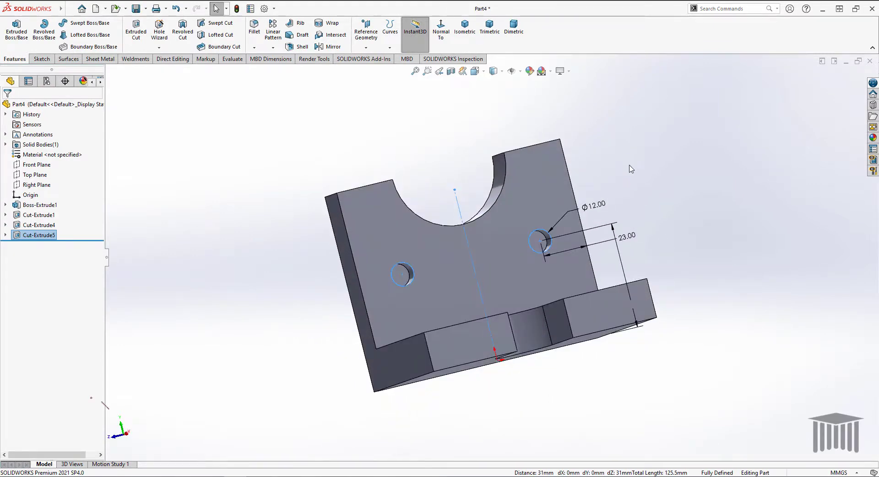
{"action": "left_click", "coordinate": [401, 279]}
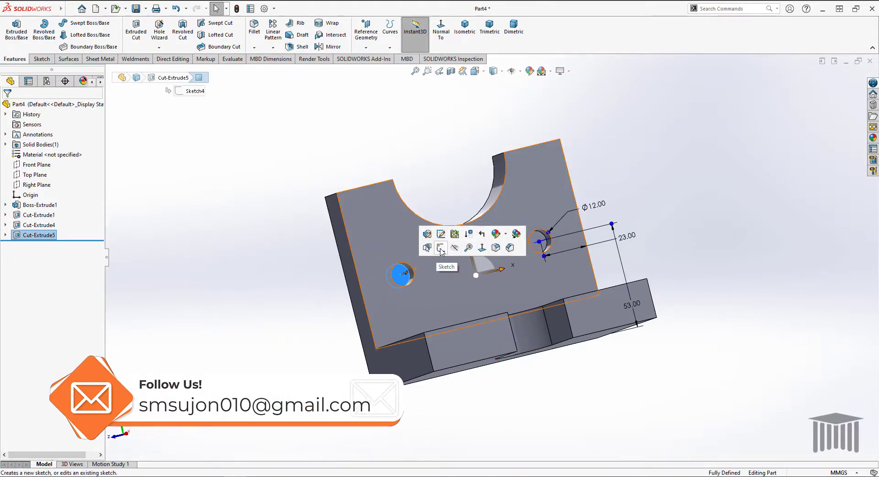
{"action": "left_click", "coordinate": [440, 249]}
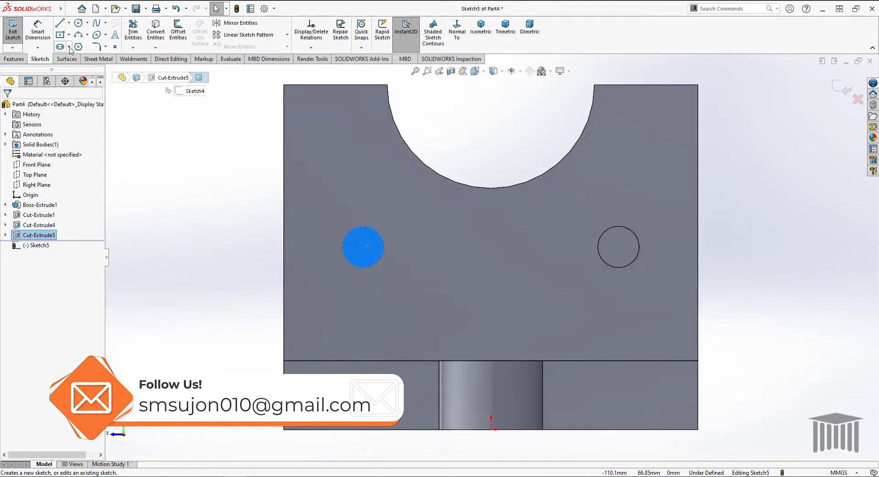
{"action": "left_click", "coordinate": [78, 22]}
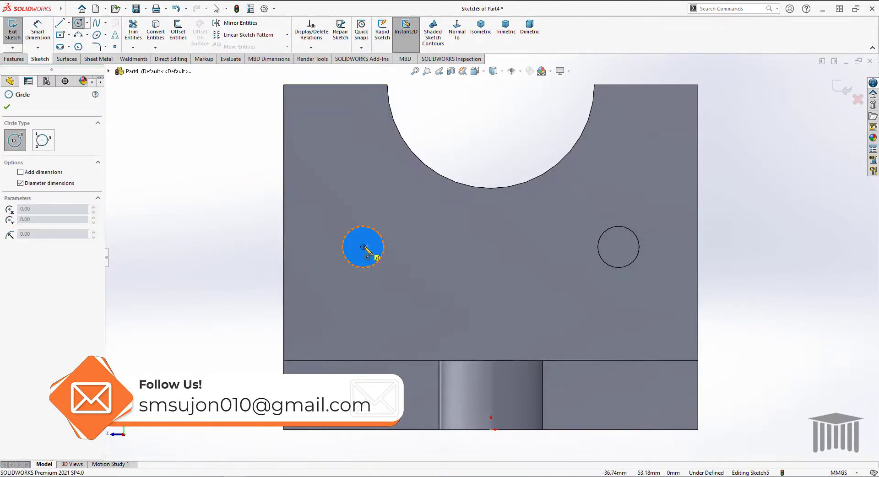
{"action": "left_click", "coordinate": [363, 247]}
{"action": "left_click", "coordinate": [375, 259]}
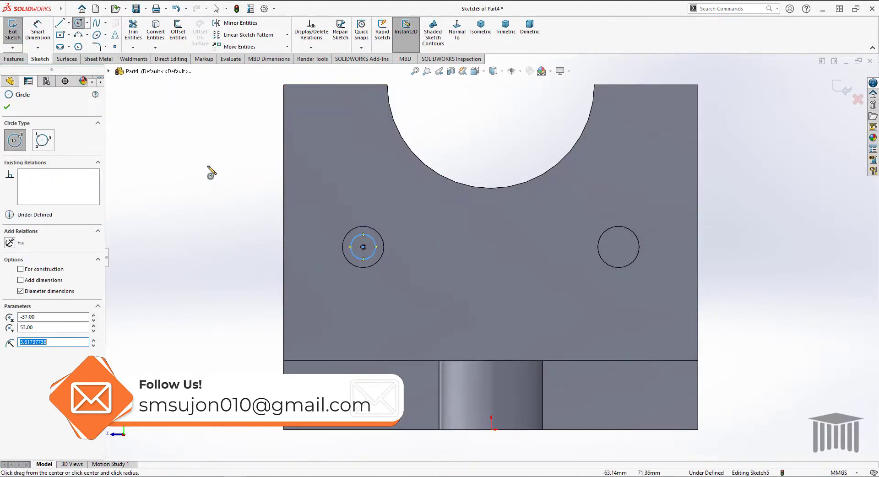
{"action": "key", "text": "Escape"}
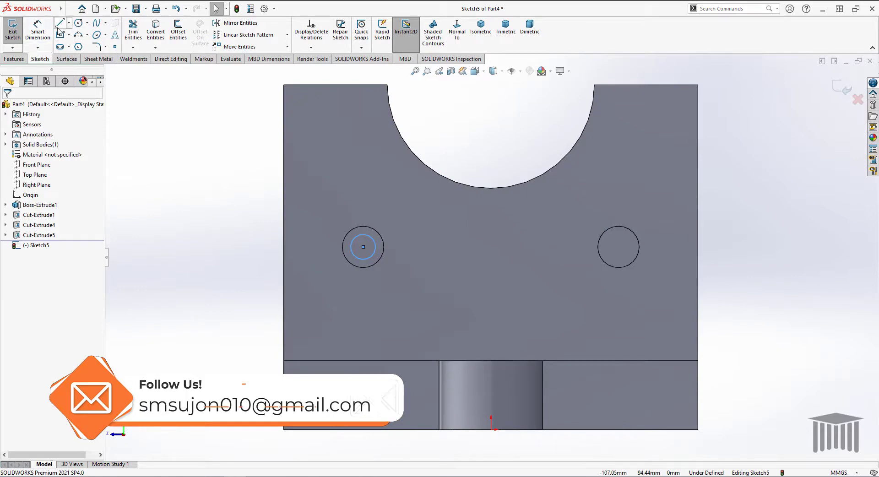
- Dimension the small concentric circle with a diameter of 8 mm
{"action": "left_click", "coordinate": [38, 29]}
{"action": "left_click", "coordinate": [351, 248]}
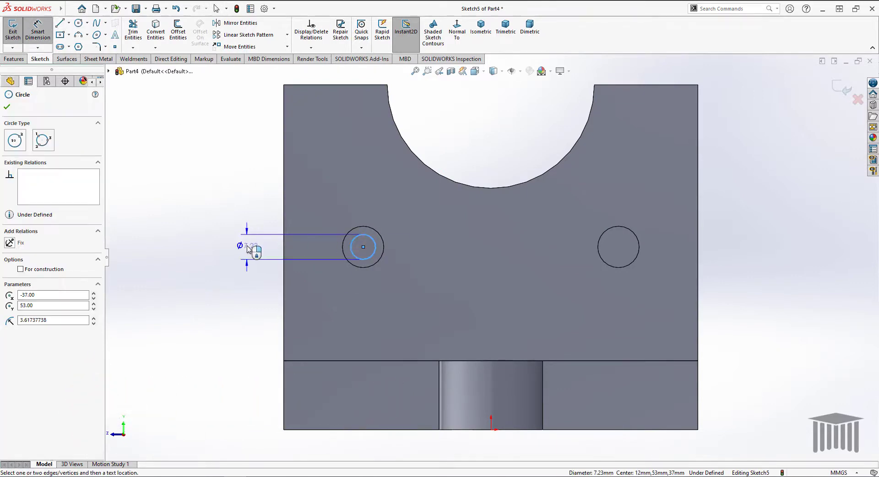
{"action": "left_click", "coordinate": [247, 249]}
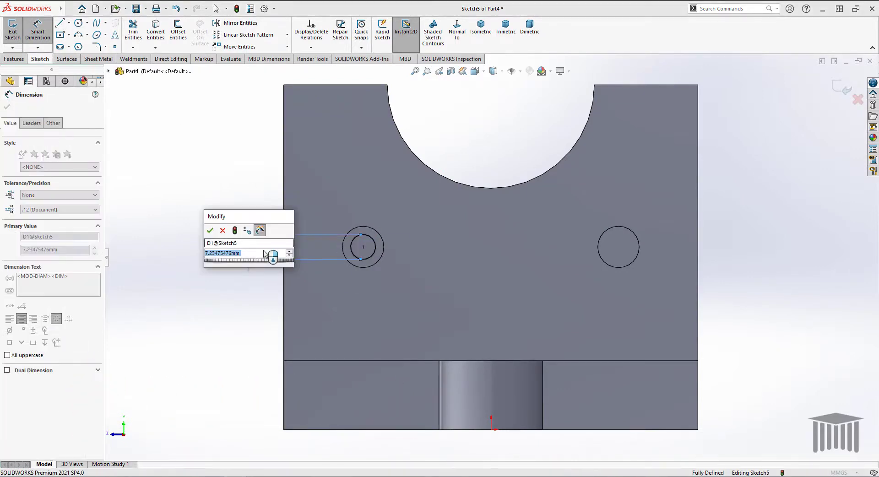
{"action": "type", "text": "8"}
{"action": "left_click", "coordinate": [210, 230]}
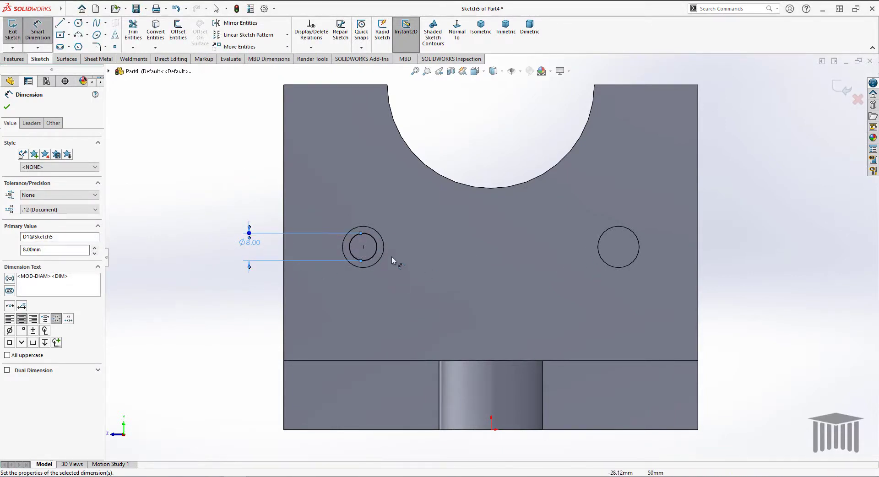
{"action": "left_click", "coordinate": [7, 106]}
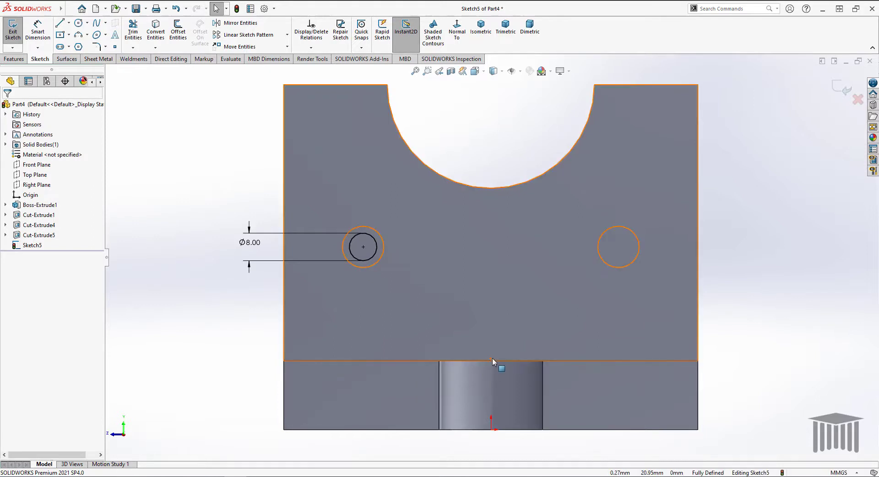
- Draw a construction line about 76 mm long from the origin up the leg's middle and give it a Vertical relation
{"action": "left_click", "coordinate": [61, 25]}
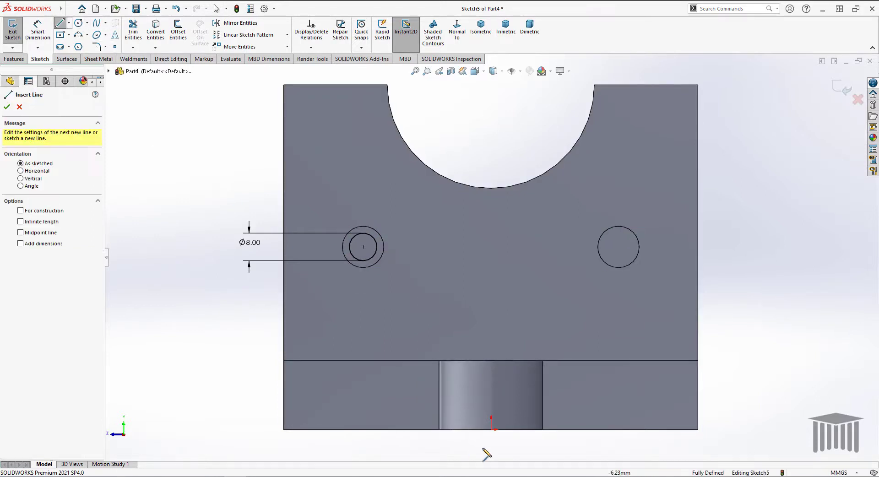
{"action": "left_click_drag", "start_coordinate": [491, 429], "coordinate": [494, 411]}
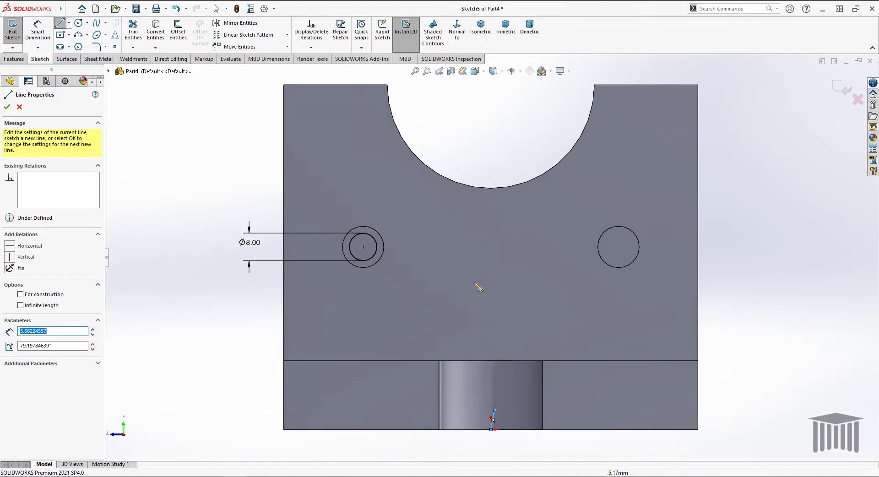
{"action": "key", "text": "Escape"}
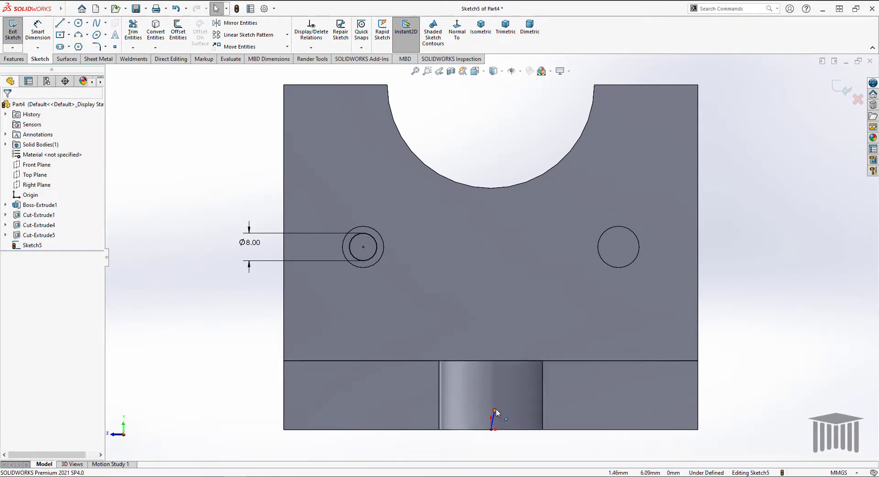
{"action": "left_click_drag", "start_coordinate": [494, 410], "coordinate": [491, 166]}
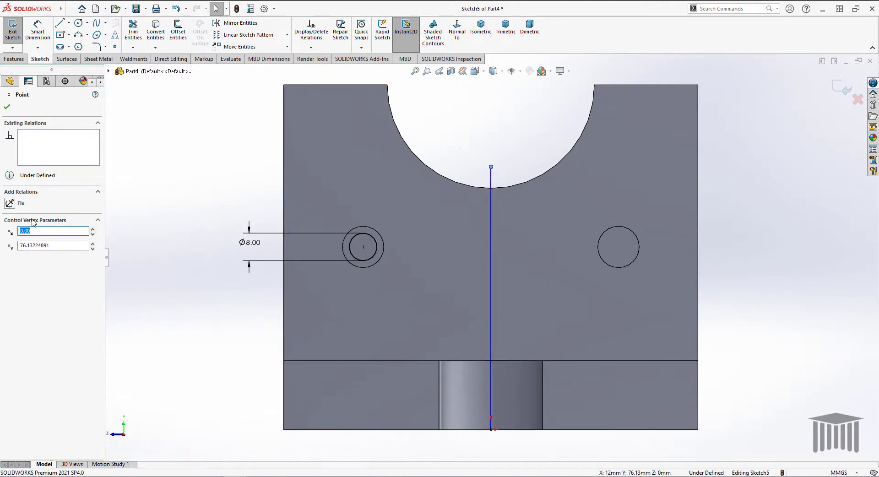
{"action": "left_click", "coordinate": [491, 183]}
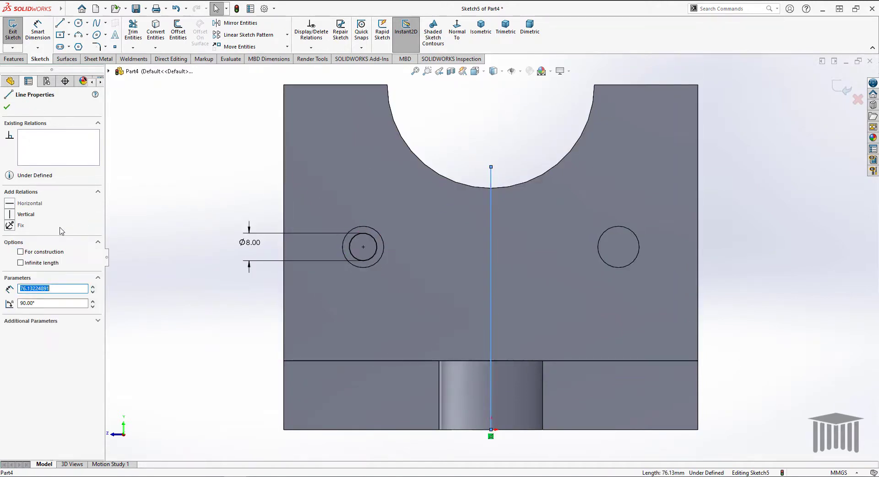
{"action": "left_click", "coordinate": [21, 252]}
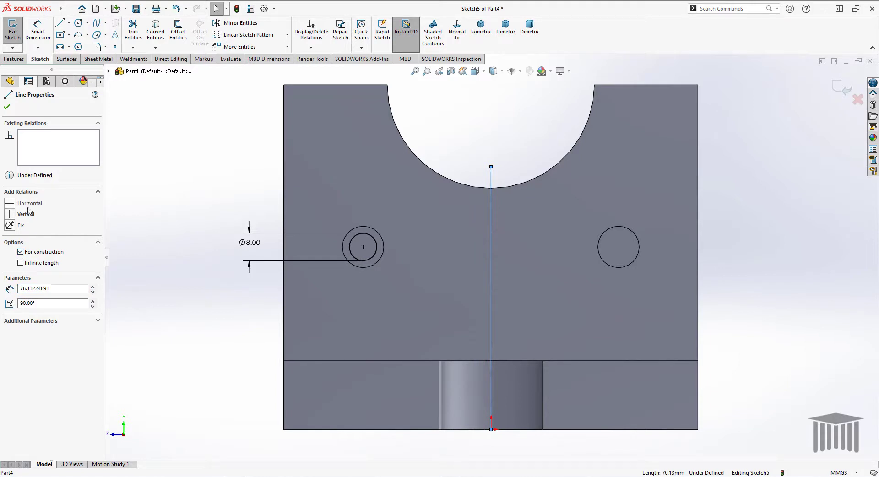
{"action": "left_click", "coordinate": [26, 214]}
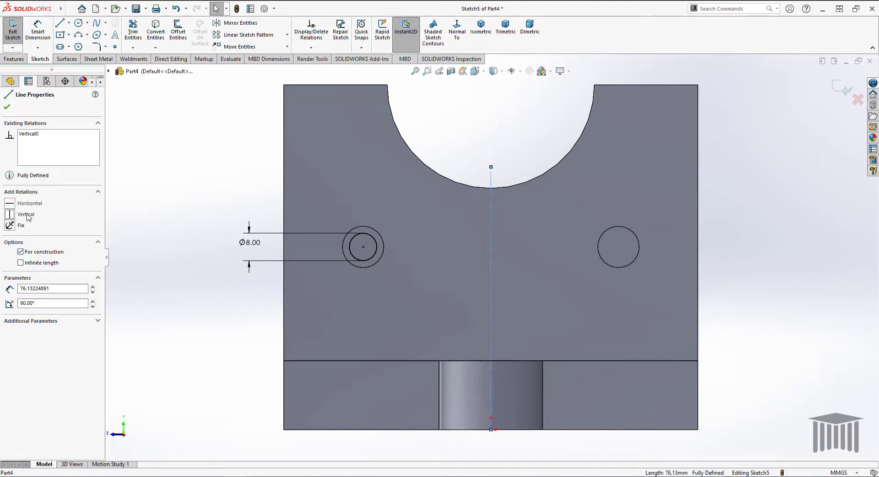
- Mirror the 8 mm circle about the vertical construction line onto the opposite counterbore, keeping the original
{"action": "left_click", "coordinate": [7, 108]}
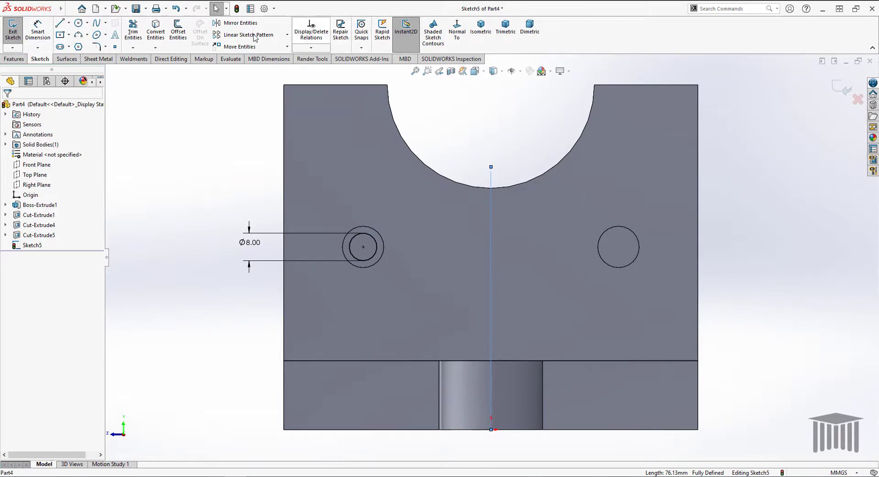
{"action": "left_click", "coordinate": [240, 22]}
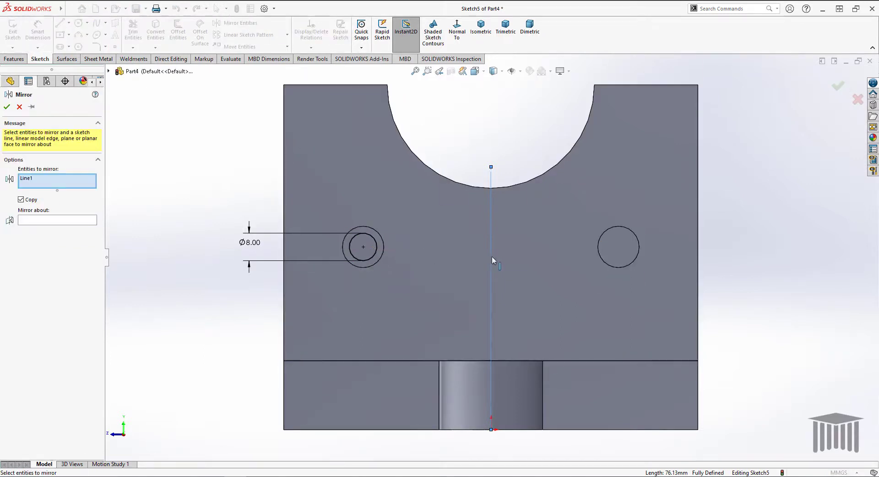
{"action": "left_click", "coordinate": [376, 245]}
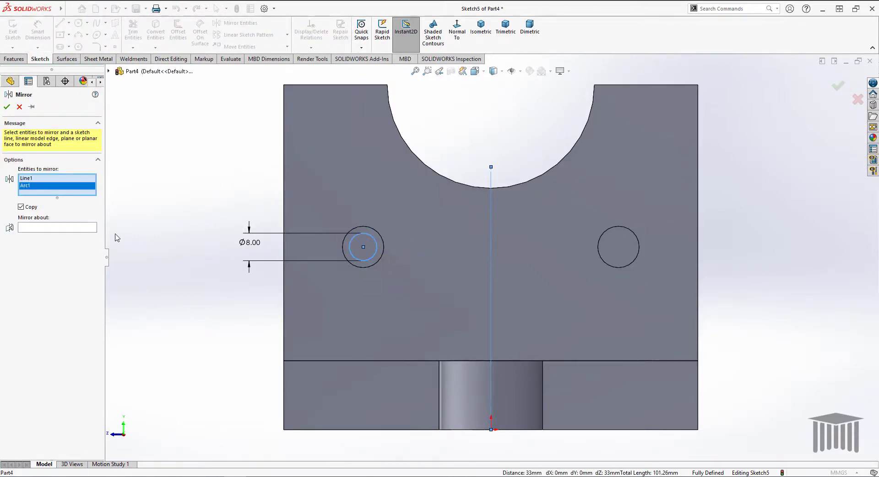
{"action": "left_click", "coordinate": [65, 227]}
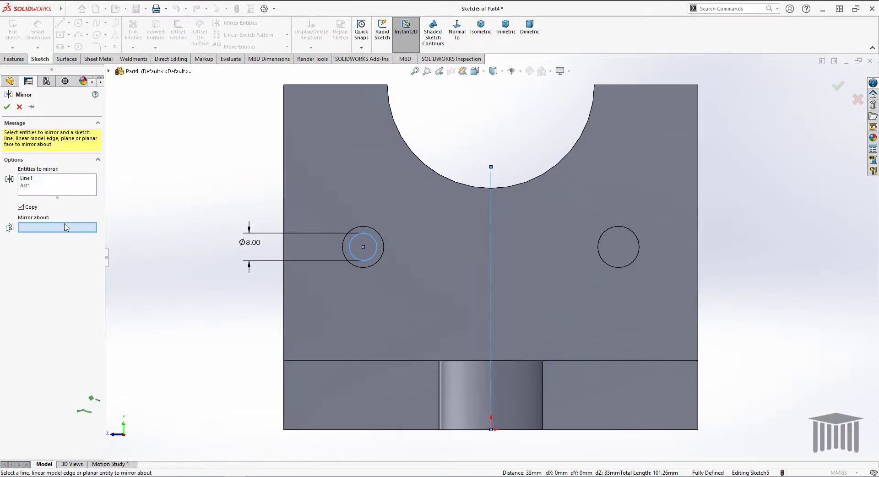
{"action": "left_click", "coordinate": [490, 252]}
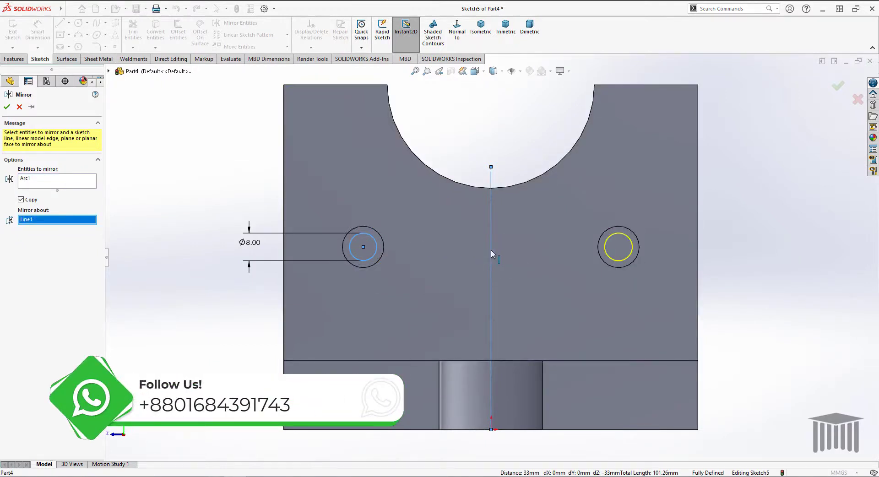
{"action": "left_click", "coordinate": [7, 108]}
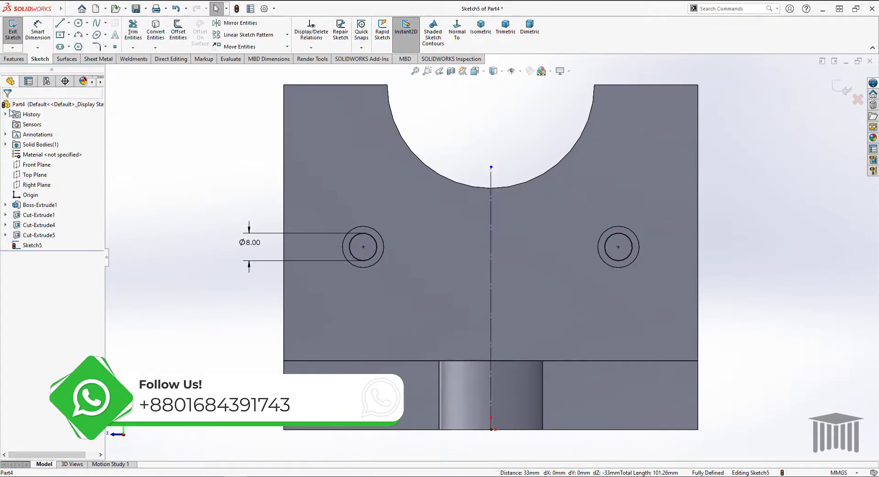
- Extrude-cut the two 8 mm circles Through All so both stepped holes pierce the vertical leg
{"action": "left_click", "coordinate": [14, 62]}
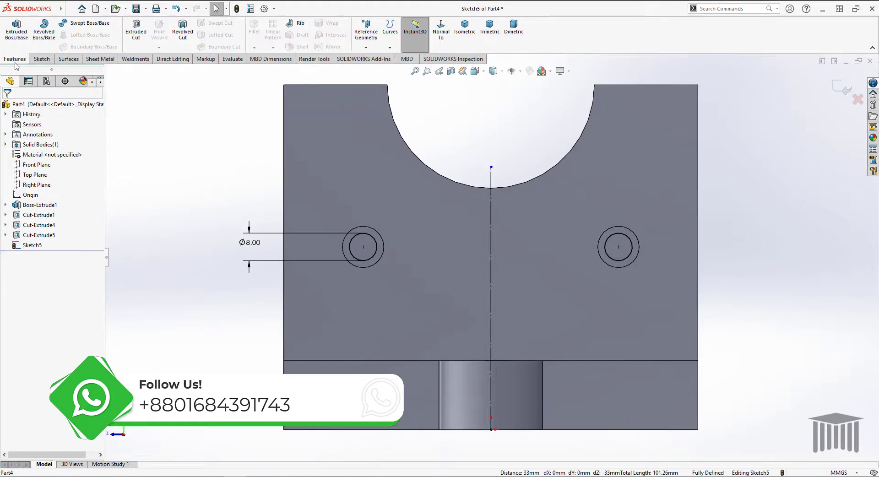
{"action": "left_click", "coordinate": [136, 28]}
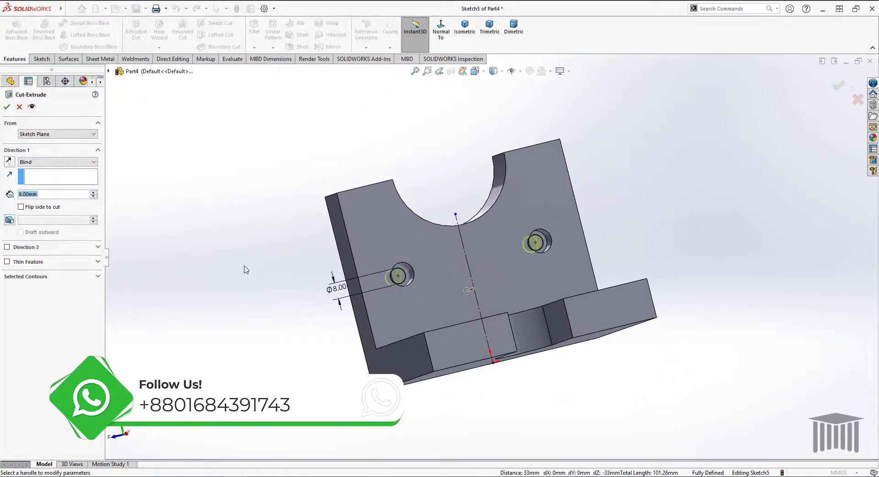
{"action": "left_click", "coordinate": [75, 163]}
{"action": "left_click", "coordinate": [62, 176]}
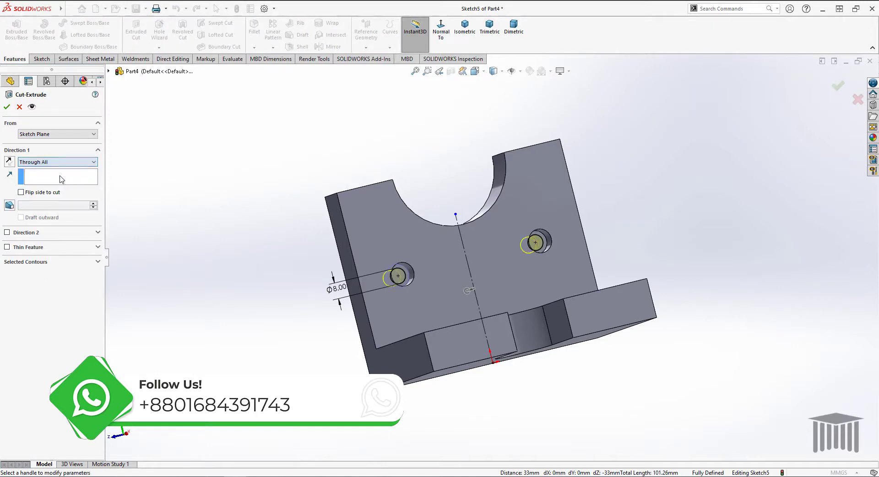
{"action": "left_click", "coordinate": [7, 107]}
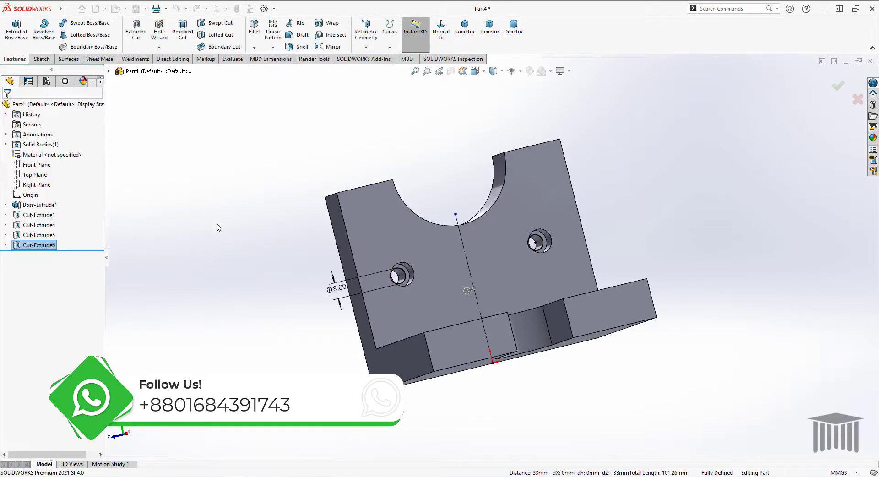
{"action": "left_click", "coordinate": [275, 204]}
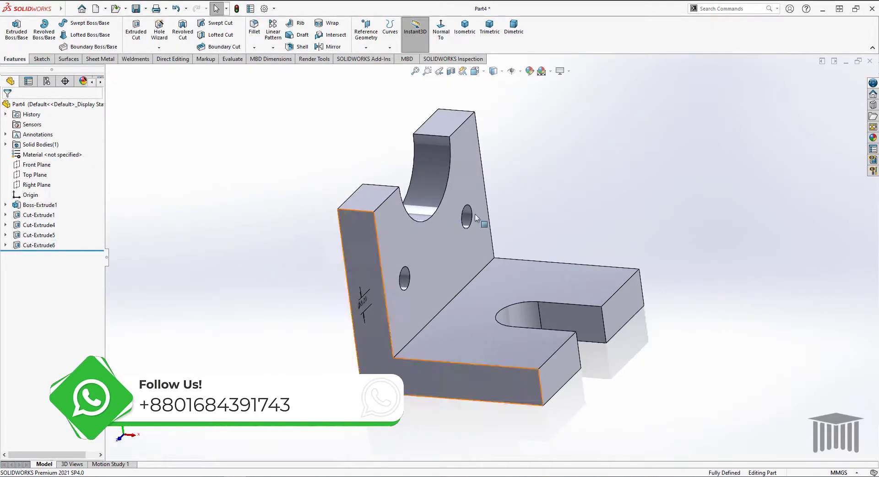
- Chamfer the two outer top edges of the vertical leg with a distance of 20 mm at 45 degrees
{"action": "mouse_move", "coordinate": [603, 194]}
{"action": "middle_mouse_down"}
{"action": "mouse_move", "coordinate": [555, 178]}
{"action": "mouse_move", "coordinate": [600, 191]}
{"action": "middle_mouse_up"}
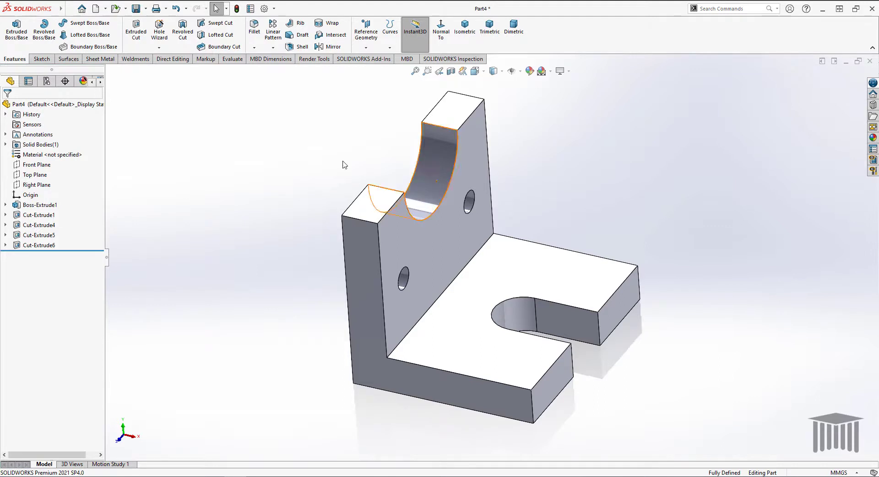
{"action": "left_click", "coordinate": [254, 48]}
{"action": "left_click", "coordinate": [270, 76]}
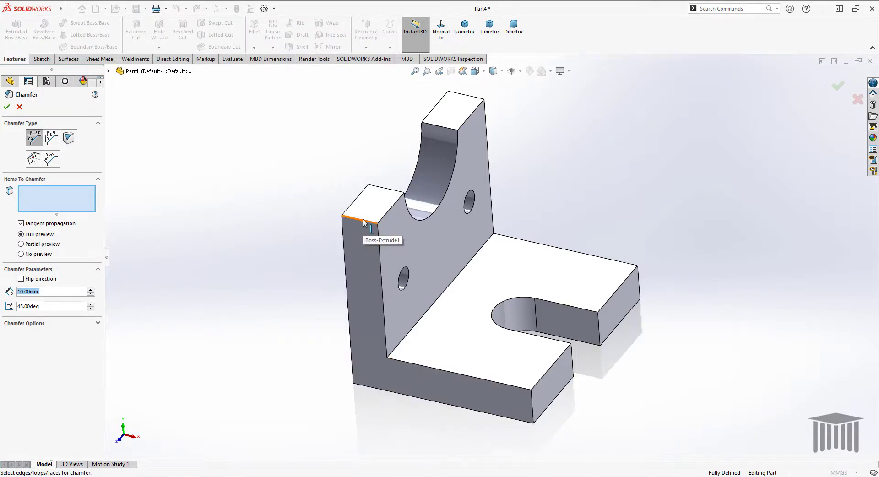
{"action": "left_click", "coordinate": [364, 223]}
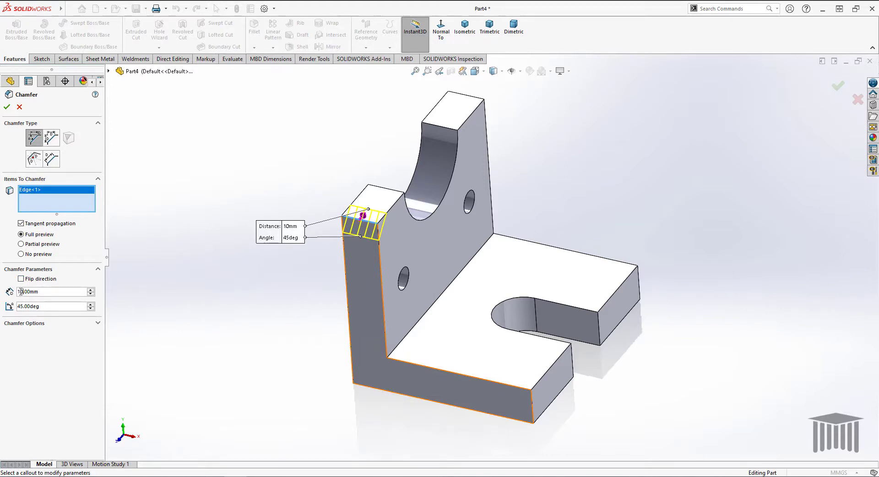
{"action": "type", "text": "2"}
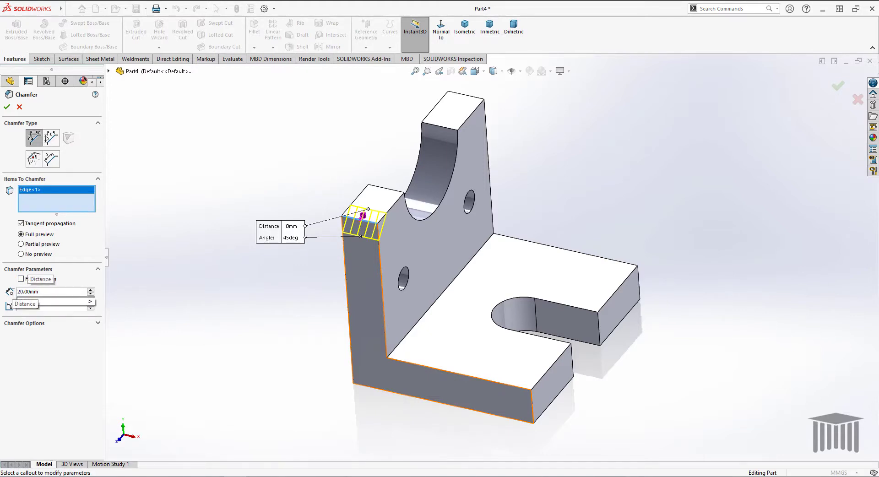
{"action": "left_click", "coordinate": [471, 96]}
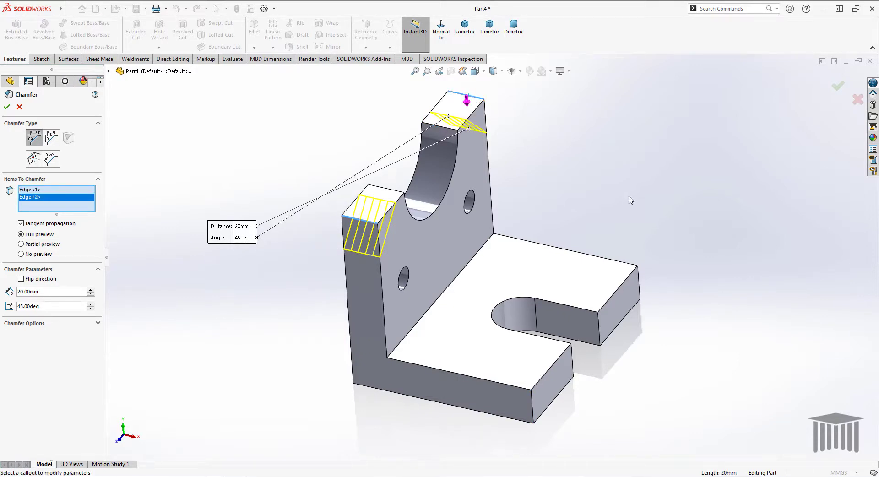
{"action": "key", "text": "Return"}
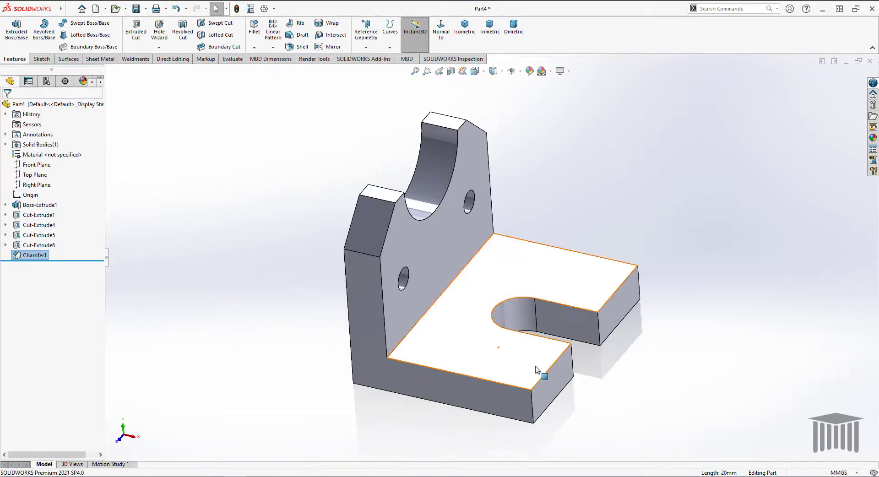
- Chamfer the two outer vertical corner edges at the base's slotted end with a distance of 15 mm at 45 degrees
{"action": "left_click", "coordinate": [532, 407]}
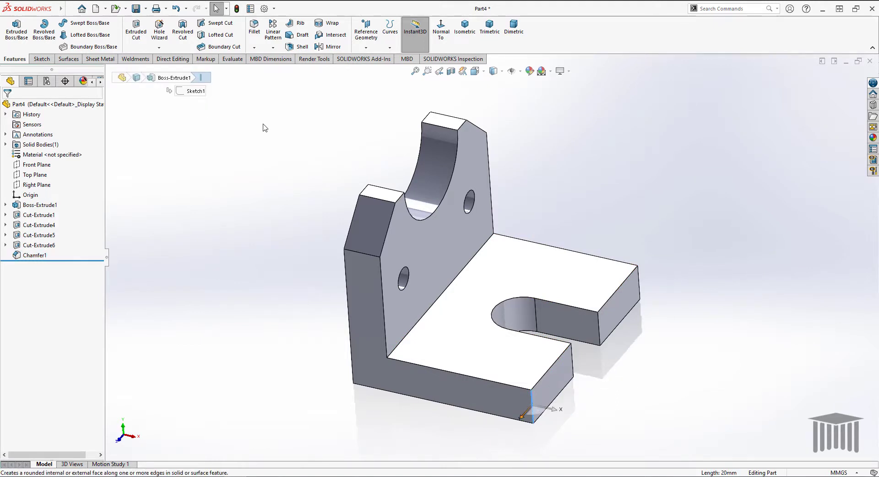
{"action": "left_click", "coordinate": [254, 47]}
{"action": "left_click", "coordinate": [273, 70]}
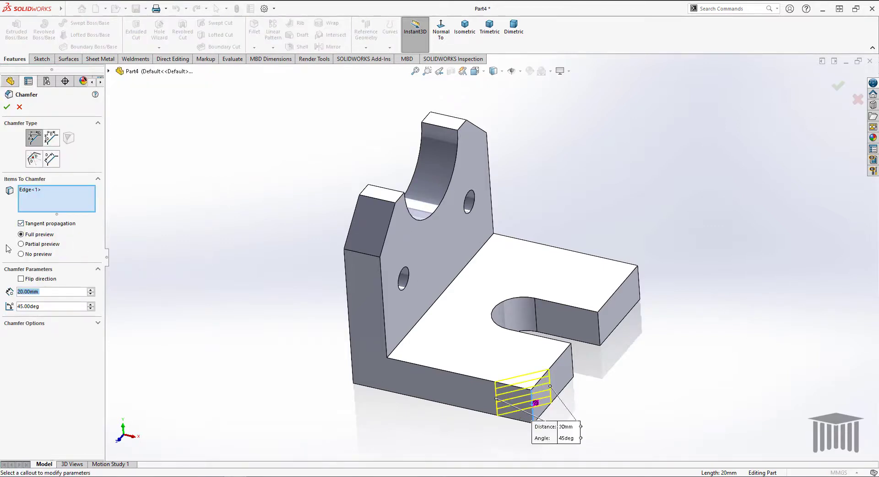
{"action": "left_click", "coordinate": [25, 292]}
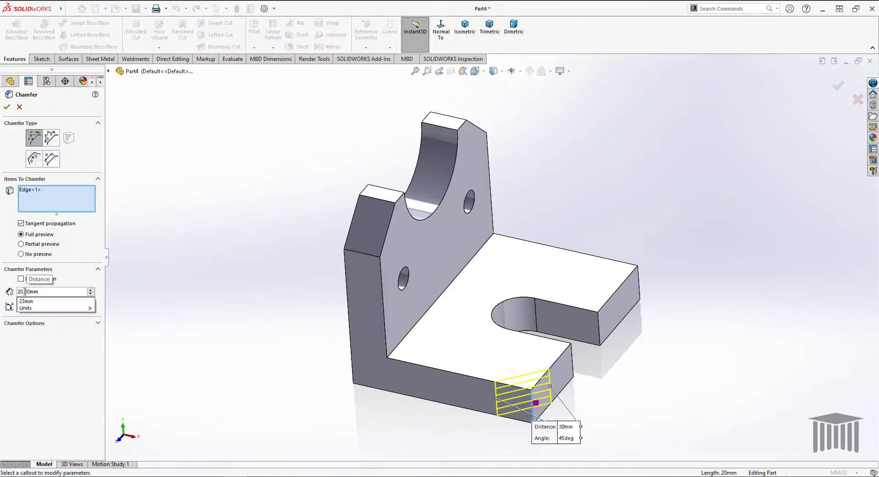
{"action": "left_click_drag", "start_coordinate": [24, 292], "coordinate": [16, 292]}
{"action": "left_click", "coordinate": [26, 292]}
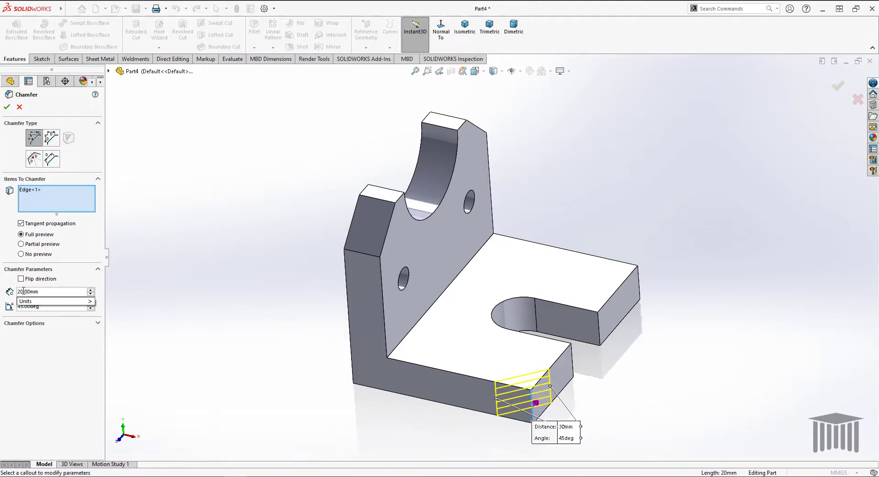
{"action": "type", "text": "15"}
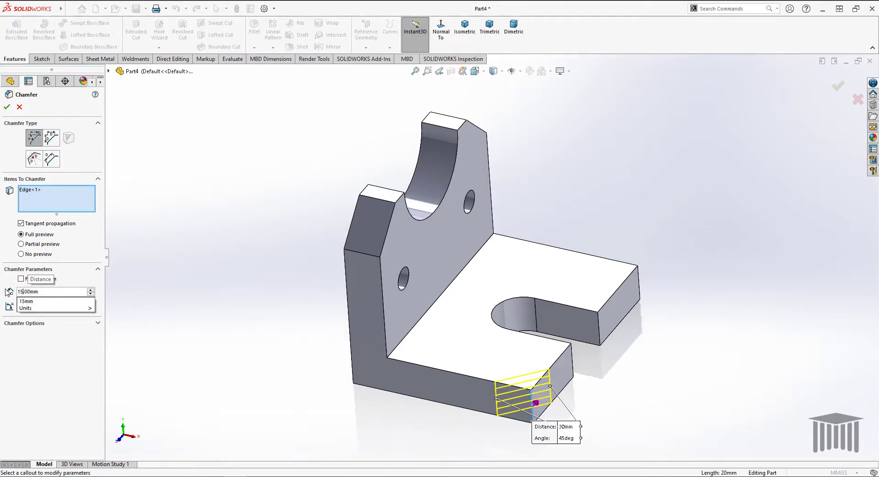
{"action": "left_click", "coordinate": [15, 335]}
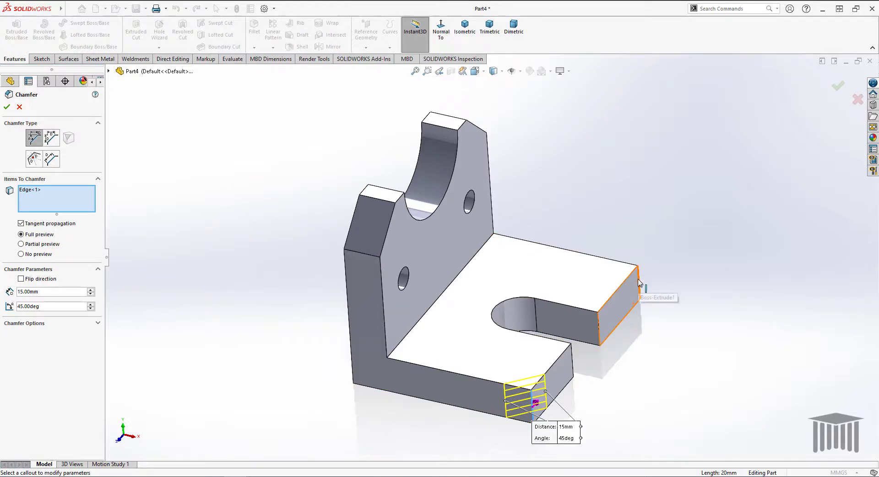
{"action": "left_click", "coordinate": [639, 293]}
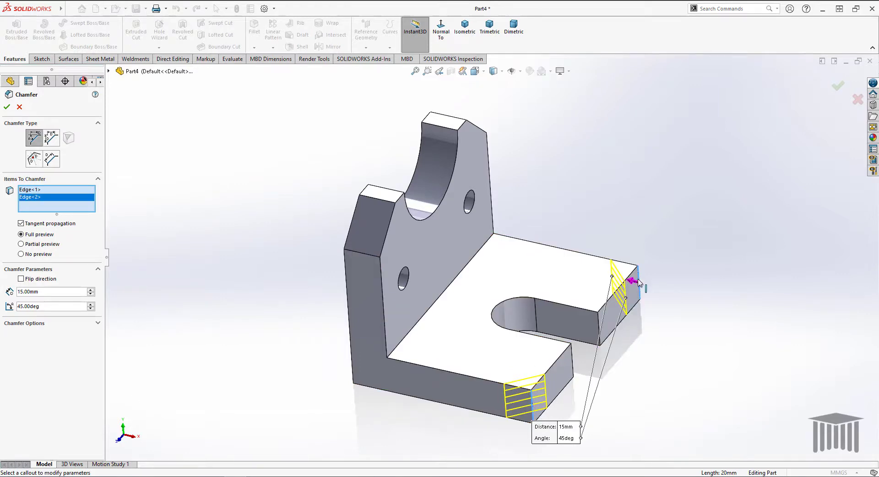
{"action": "left_click", "coordinate": [7, 108]}
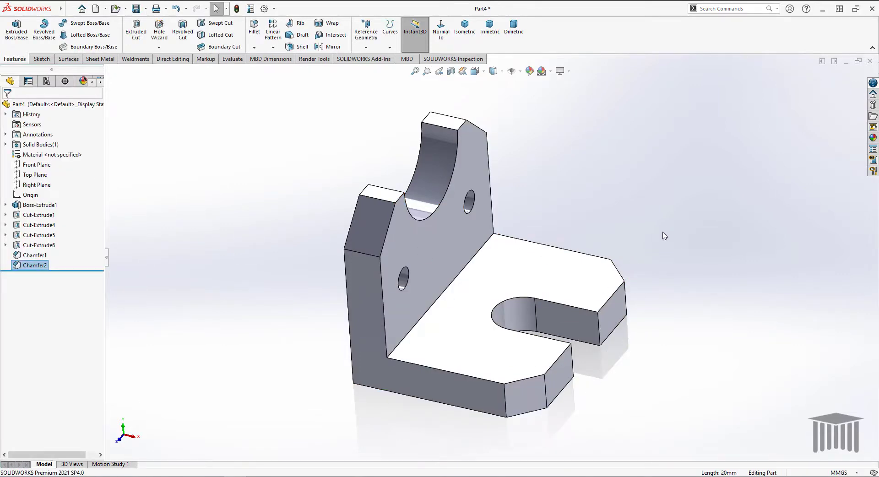
{"action": "left_click", "coordinate": [446, 292]}
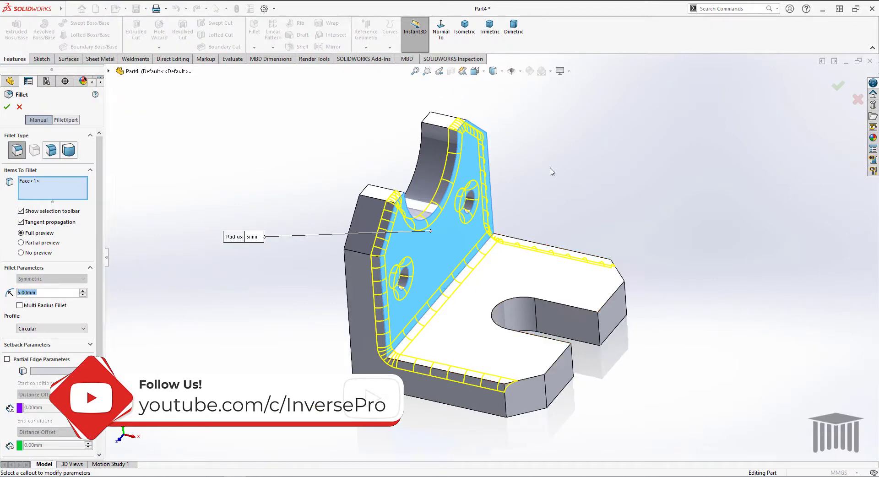
{"action": "left_click", "coordinate": [19, 106]}
{"action": "left_click", "coordinate": [229, 158]}
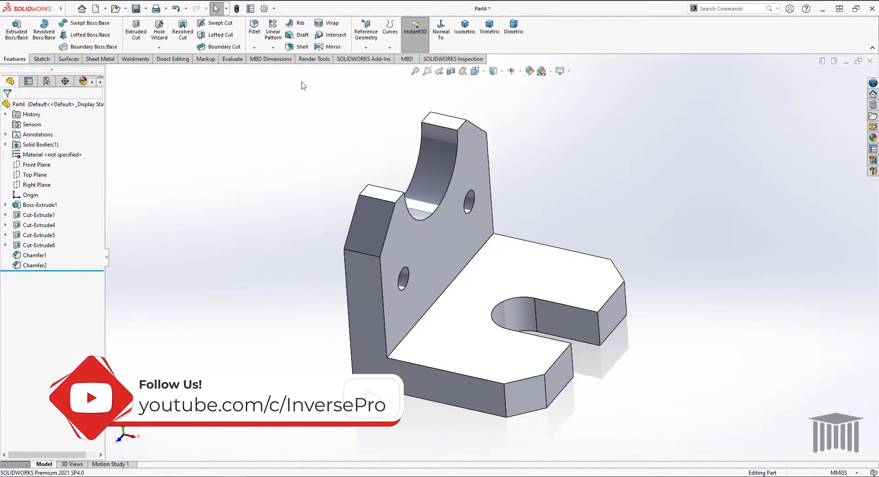
- Fillet the inner edge between the vertical leg and the base with a 10 mm radius, and show the part in isometric view
{"action": "left_click", "coordinate": [256, 31]}
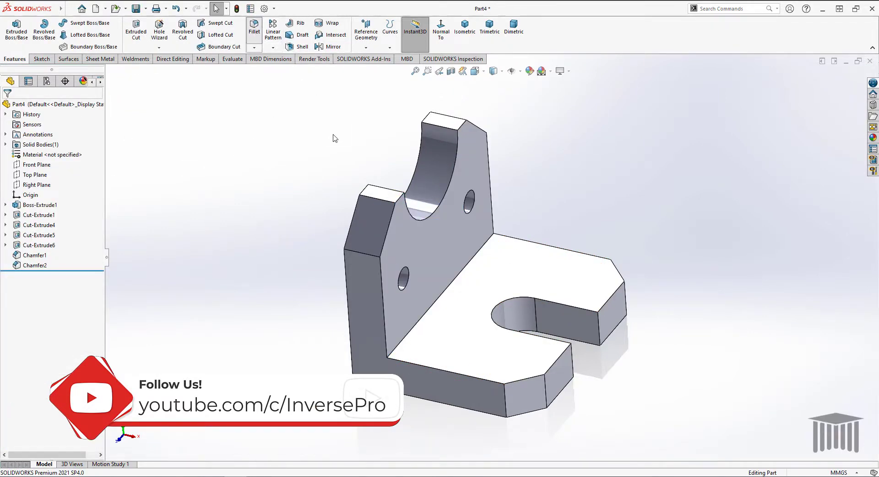
{"action": "left_click", "coordinate": [453, 287]}
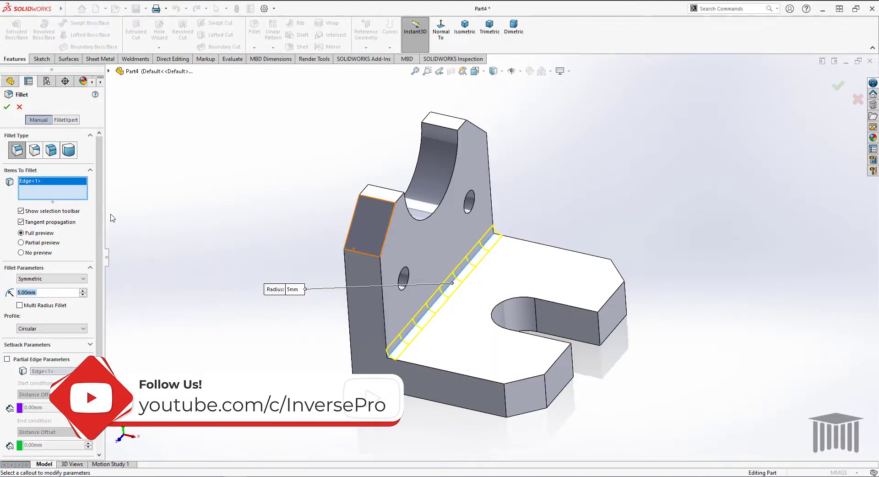
{"action": "left_click_drag", "start_coordinate": [21, 293], "coordinate": [9, 293]}
{"action": "type", "text": "10"}
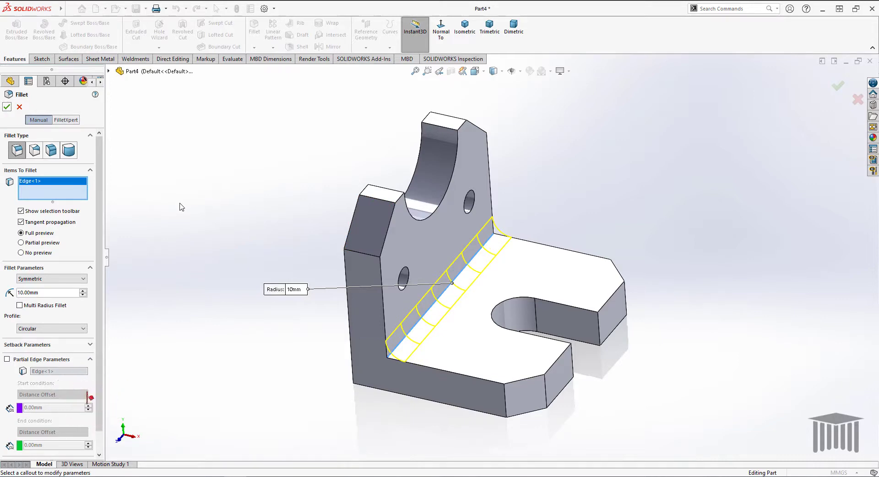
{"action": "left_click", "coordinate": [6, 109]}
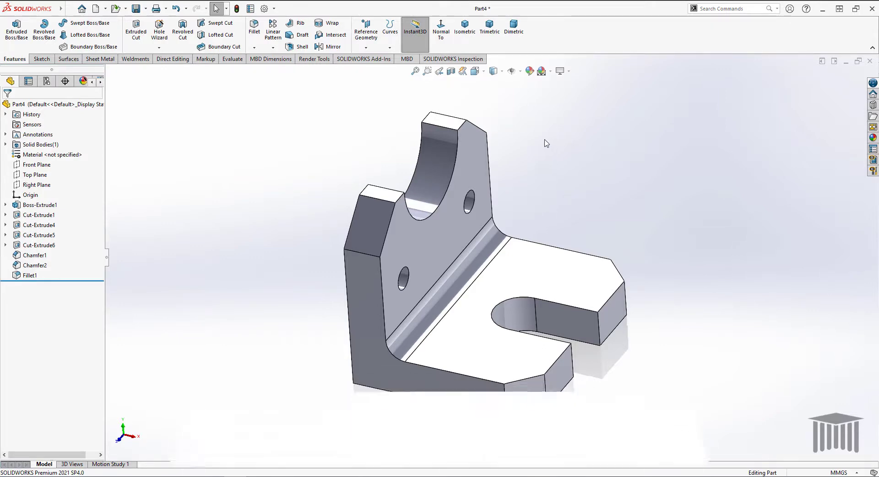
{"action": "left_click", "coordinate": [465, 28]}
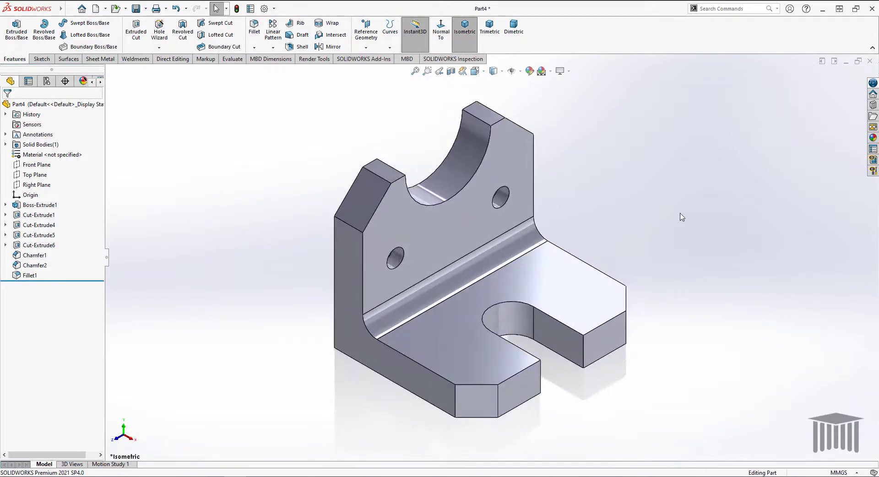